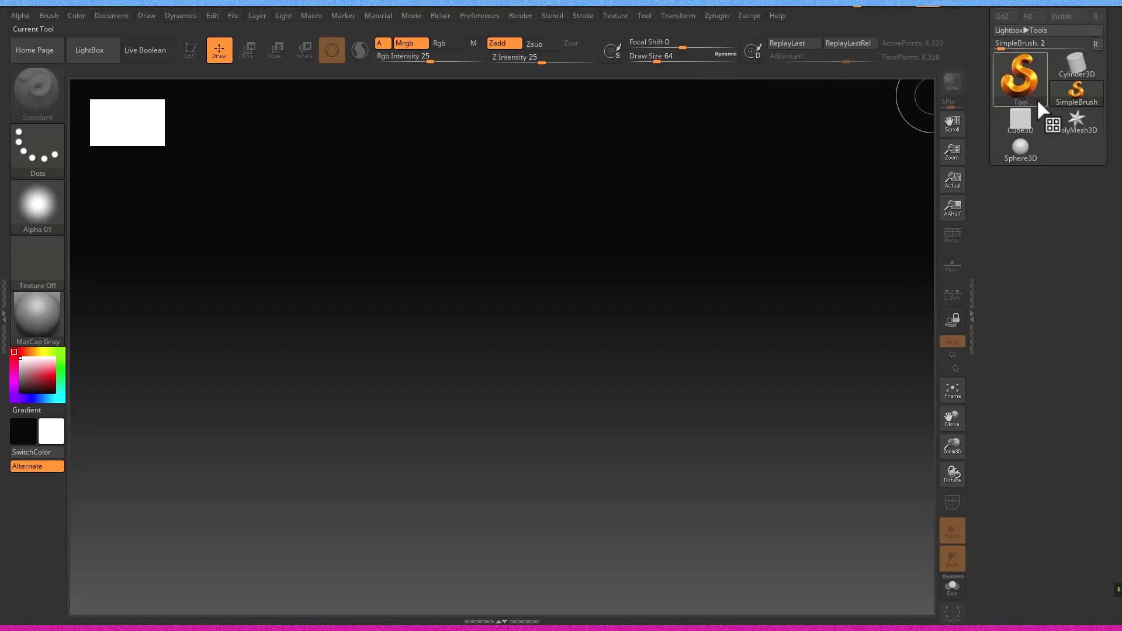
Draw a single Sphereinder3D cylinder at the canvas centre and put it in Edit mode.
{"action": "left_click", "coordinate": [1020, 109]}
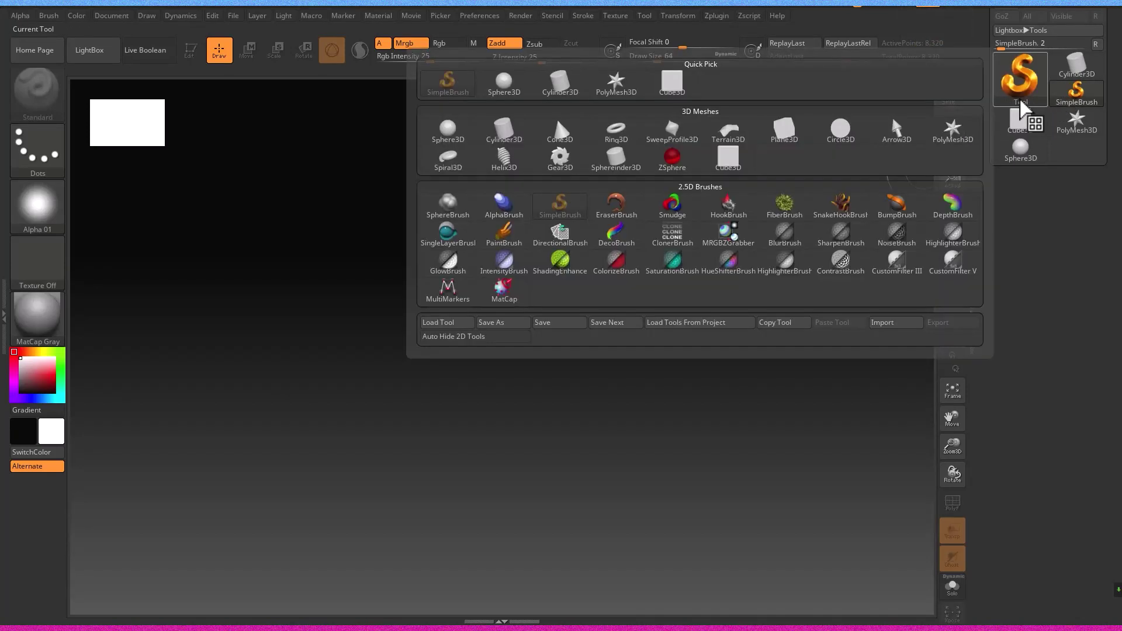
{"action": "left_click", "coordinate": [610, 166]}
{"action": "mouse_move", "coordinate": [541, 421]}
{"action": "left_mouse_down"}
{"action": "mouse_move", "coordinate": [587, 560]}
{"action": "mouse_move", "coordinate": [594, 484]}
{"action": "left_mouse_up"}
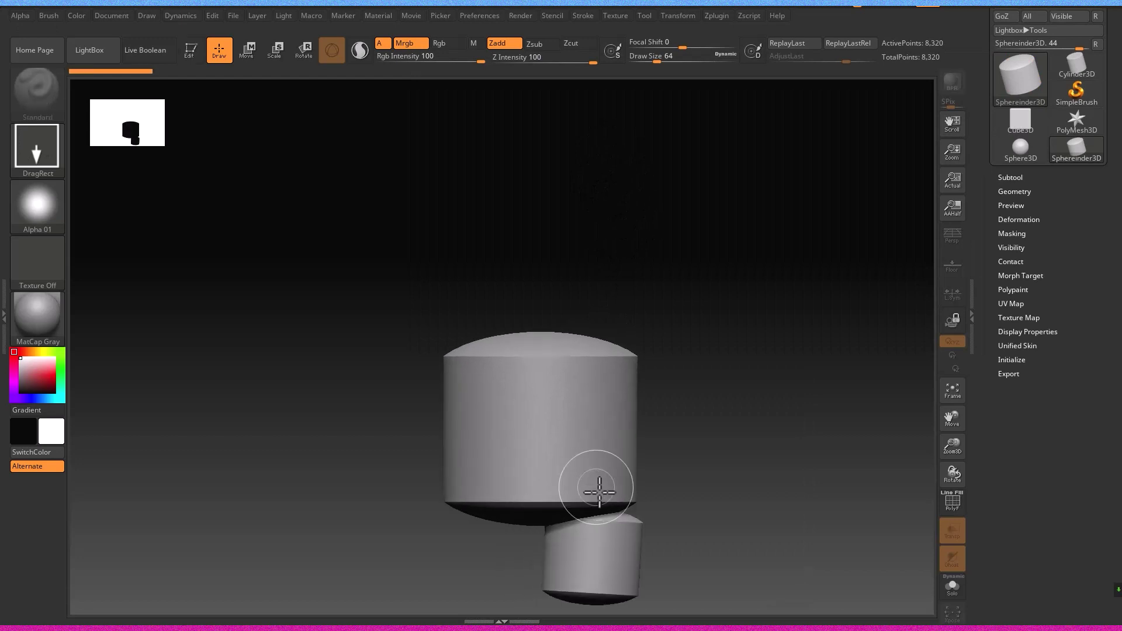
{"action": "key", "text": "ctrl+n"}
{"action": "left_click_drag", "start_coordinate": [546, 392], "coordinate": [509, 454]}
{"action": "key", "text": "r"}
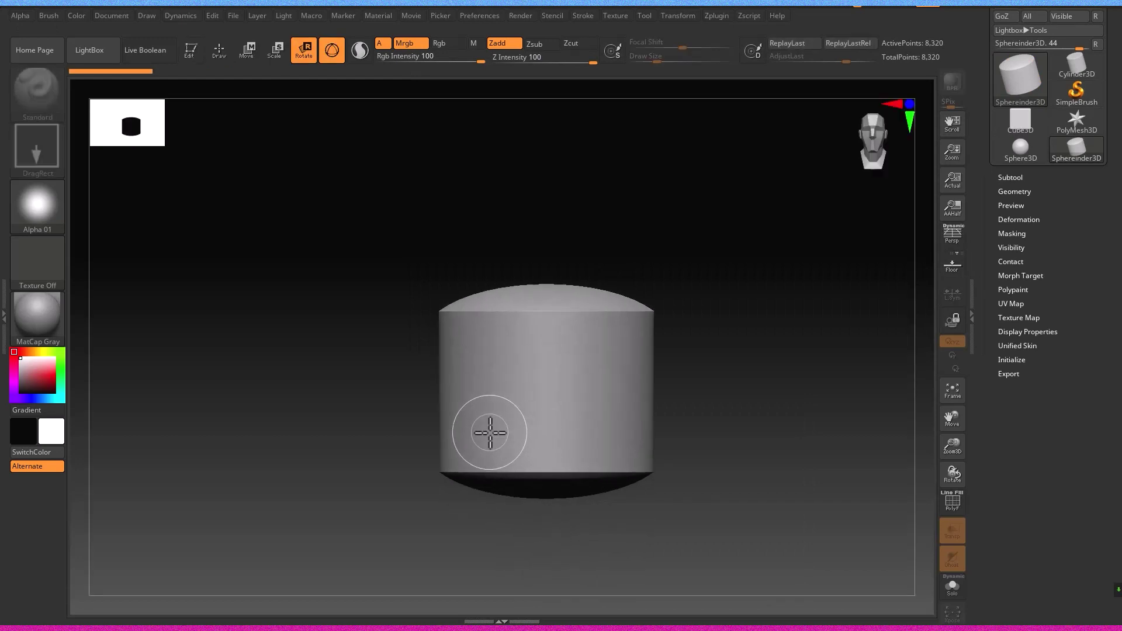
{"action": "key", "text": "t"}
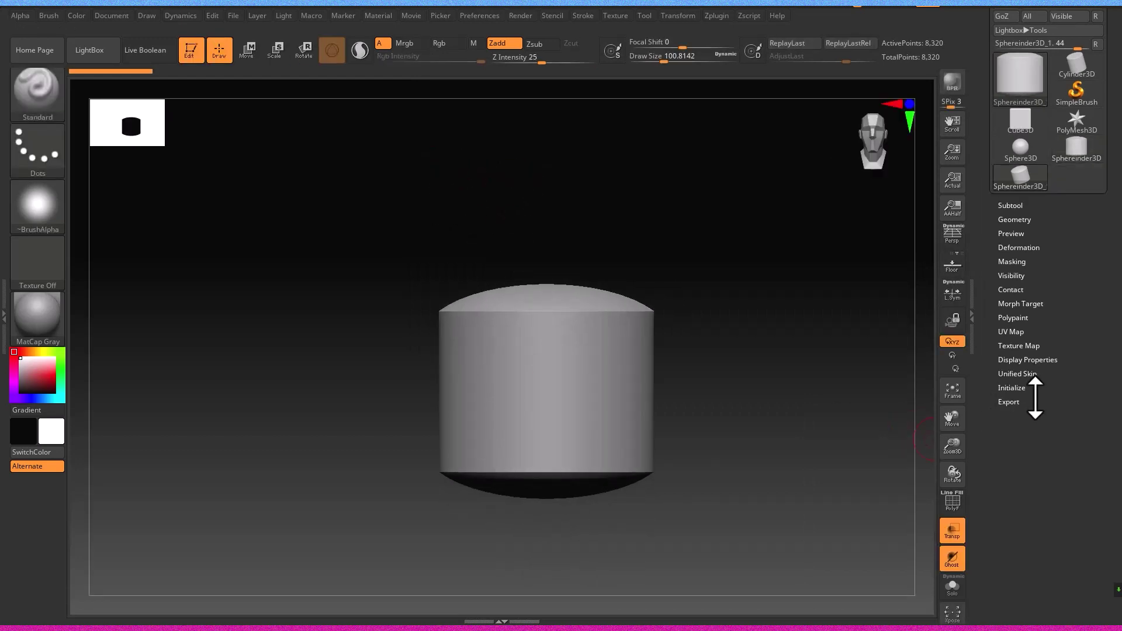
{"action": "left_click", "coordinate": [1020, 390]}
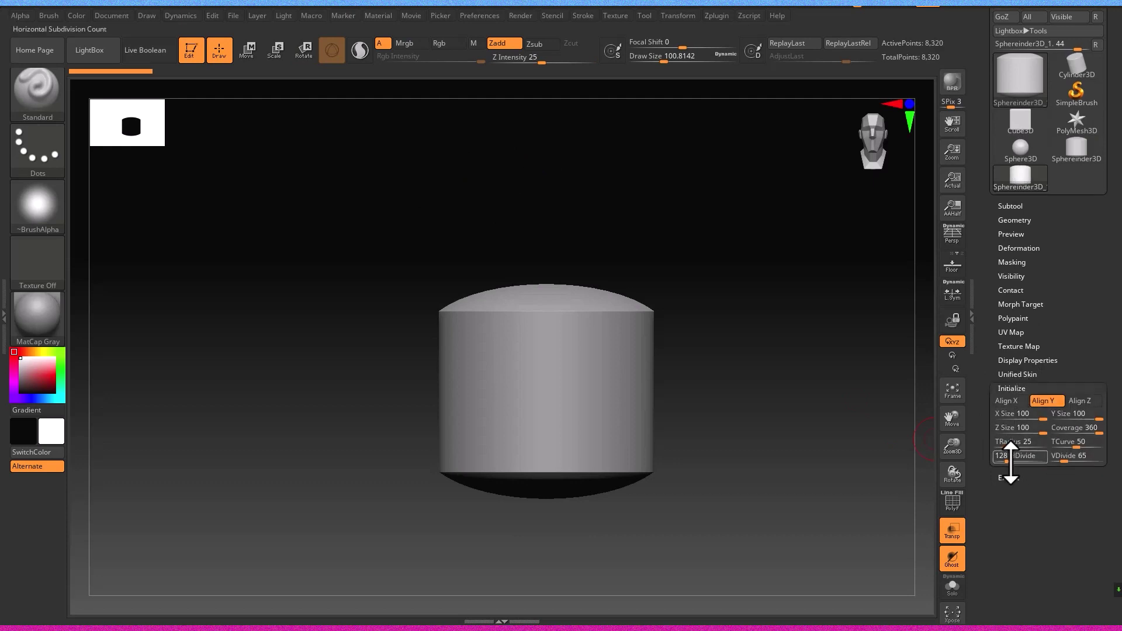
Set the cylinder's HDivide to 232 and VDivide to 89, with the wireframe shown.
{"action": "left_click_drag", "start_coordinate": [1011, 461], "coordinate": [1040, 468]}
{"action": "key", "text": "shift+f"}
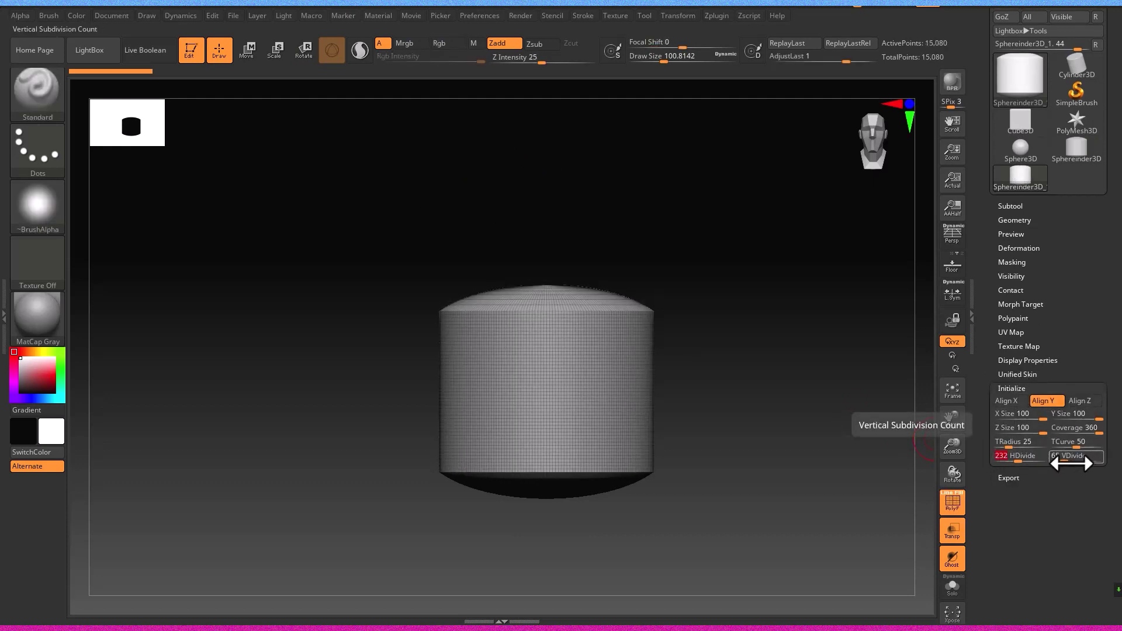
{"action": "left_click_drag", "start_coordinate": [1062, 464], "coordinate": [1072, 456]}
{"action": "key", "text": "space"}
{"action": "left_click", "coordinate": [735, 475]}
{"action": "left_click_drag", "start_coordinate": [757, 449], "coordinate": [743, 401]}
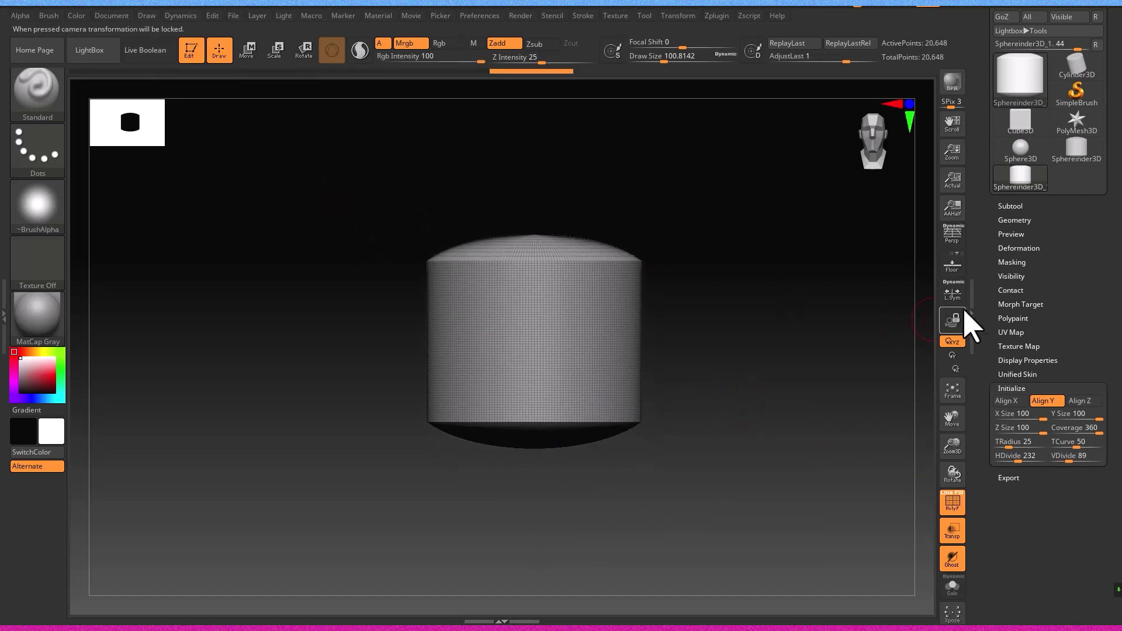
Flatten the cylinder's domed bottom with Deformation > Flatten.
{"action": "left_click", "coordinate": [1027, 250]}
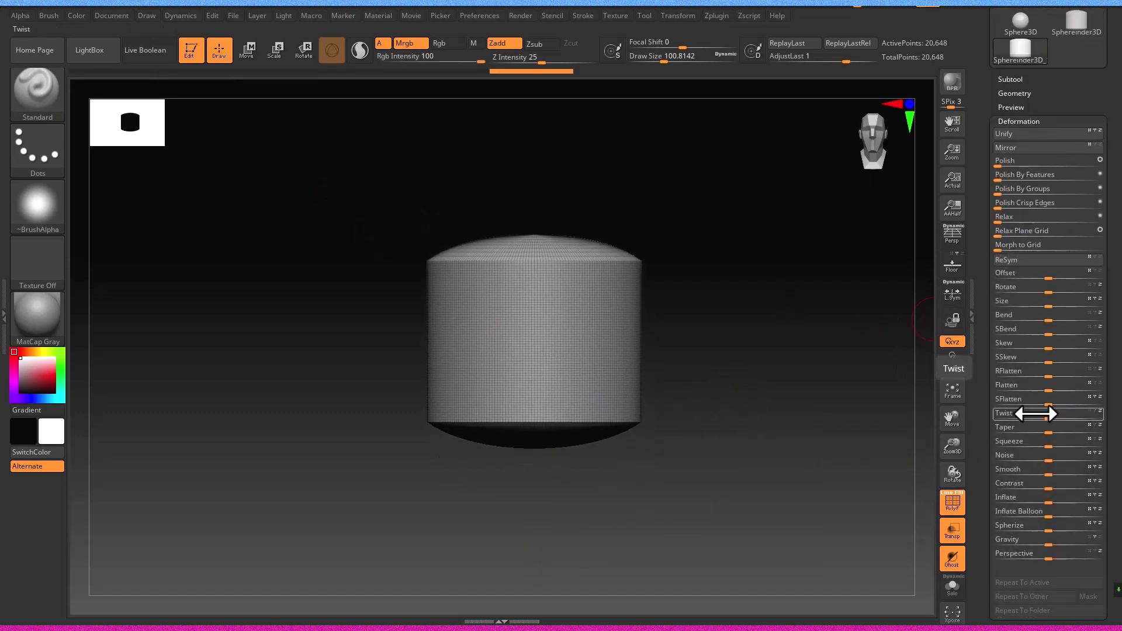
{"action": "left_click_drag", "start_coordinate": [1052, 389], "coordinate": [1029, 391]}
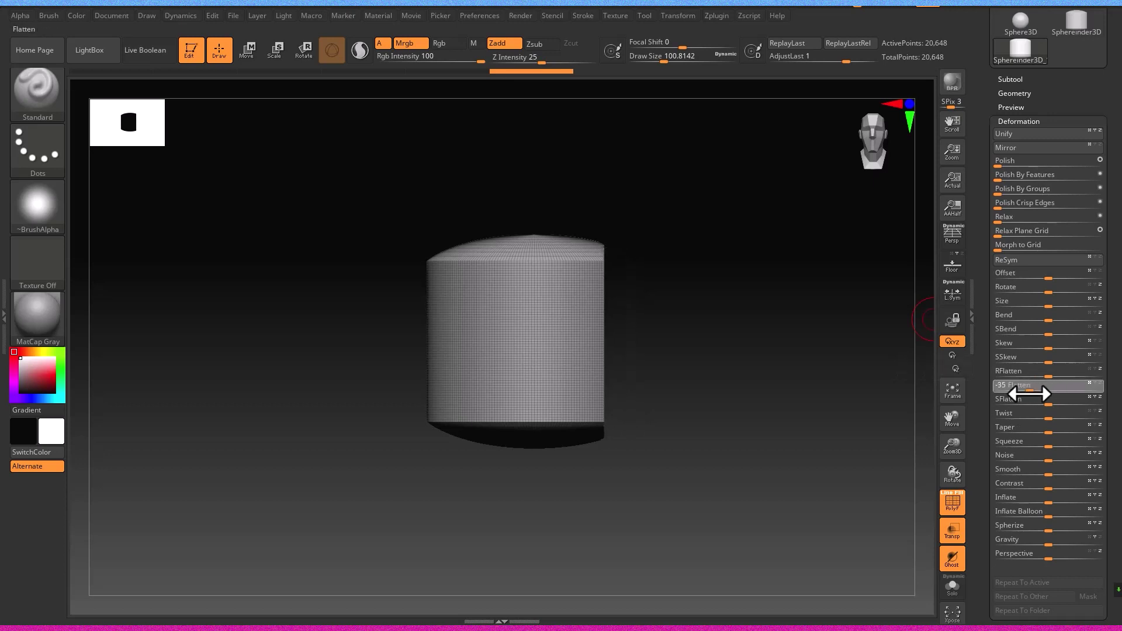
{"action": "key", "text": "ctrl+z"}
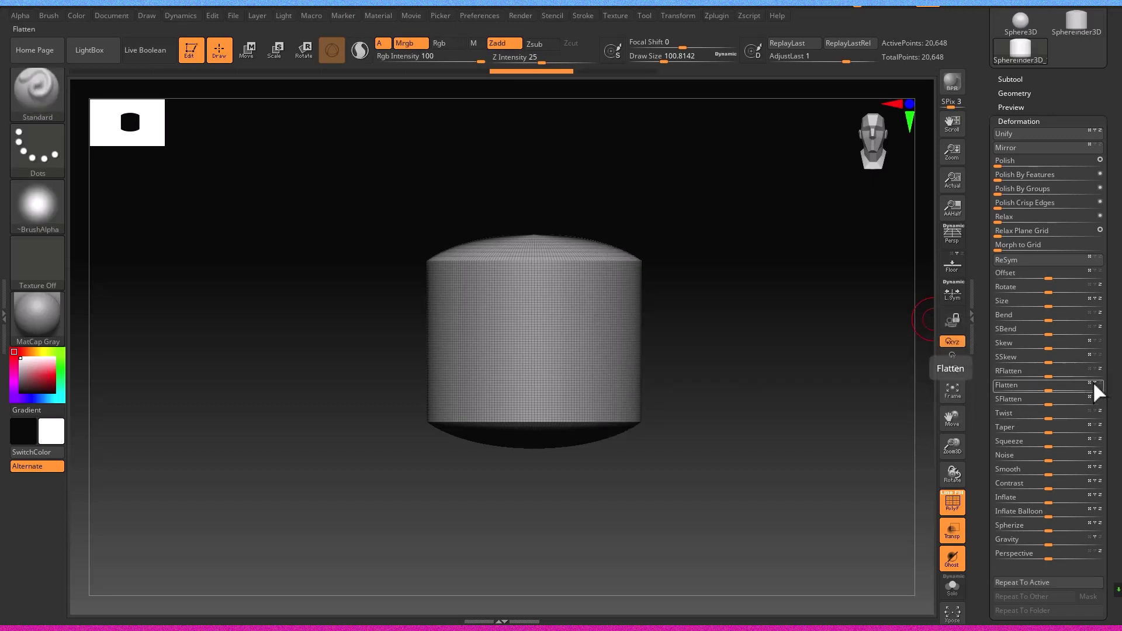
{"action": "left_click_drag", "start_coordinate": [1053, 392], "coordinate": [1021, 389]}
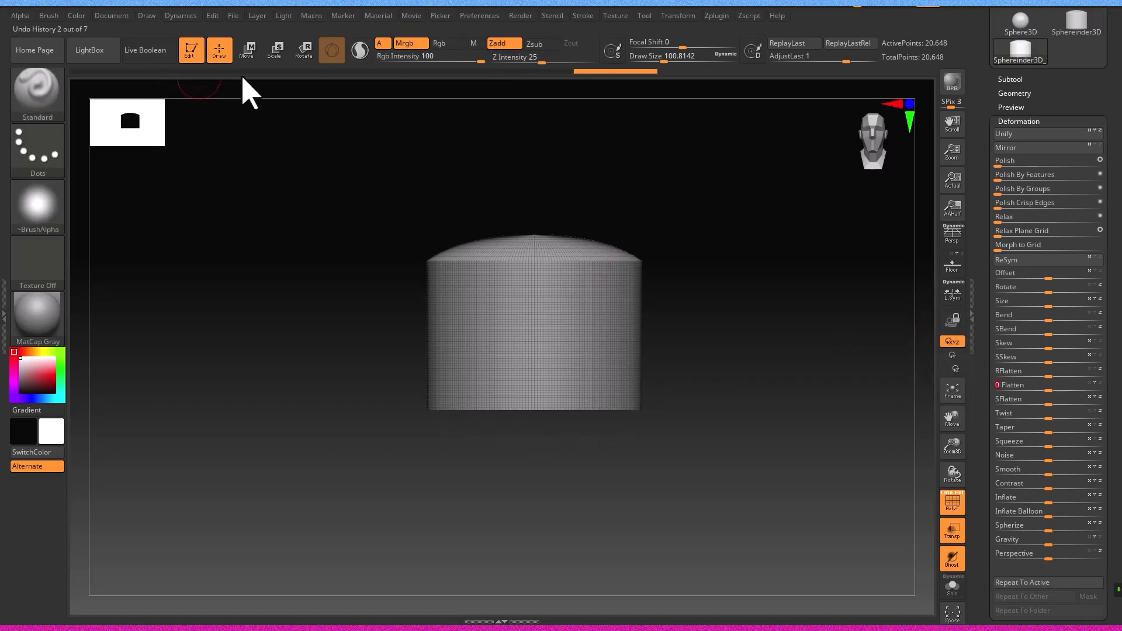
{"action": "left_click", "coordinate": [246, 49]}
Convert the cylinder to a PolyMesh3D and stretch it taller along Y.
{"action": "scroll", "coordinate": [1052, 156], "scroll_direction": "up", "scroll_amount": 5}
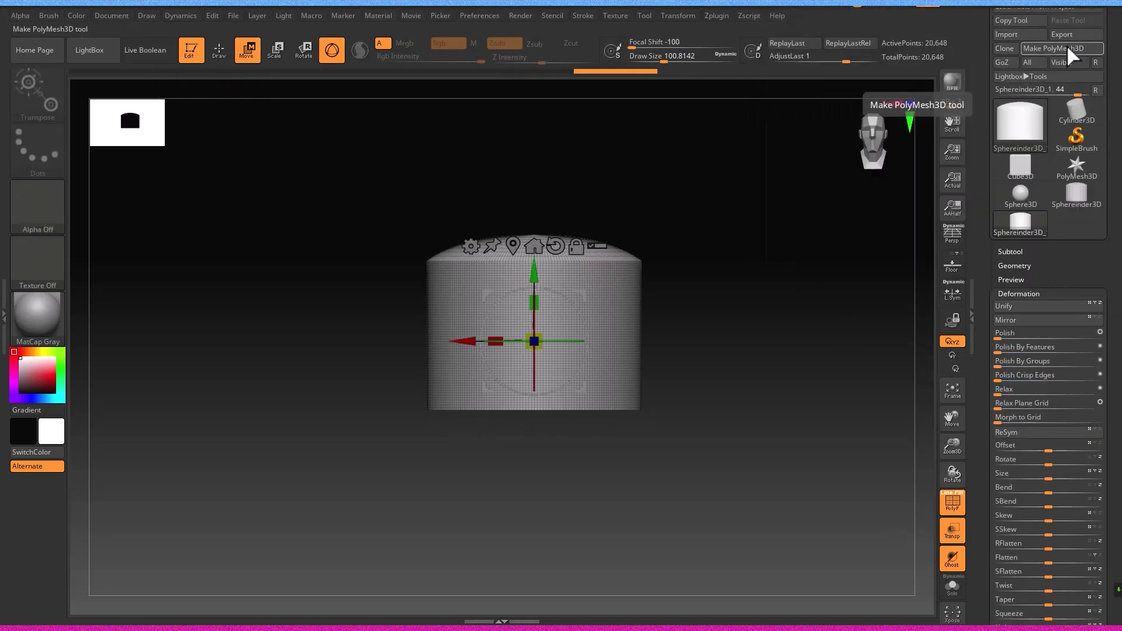
{"action": "left_click", "coordinate": [1068, 49]}
{"action": "key", "text": "w"}
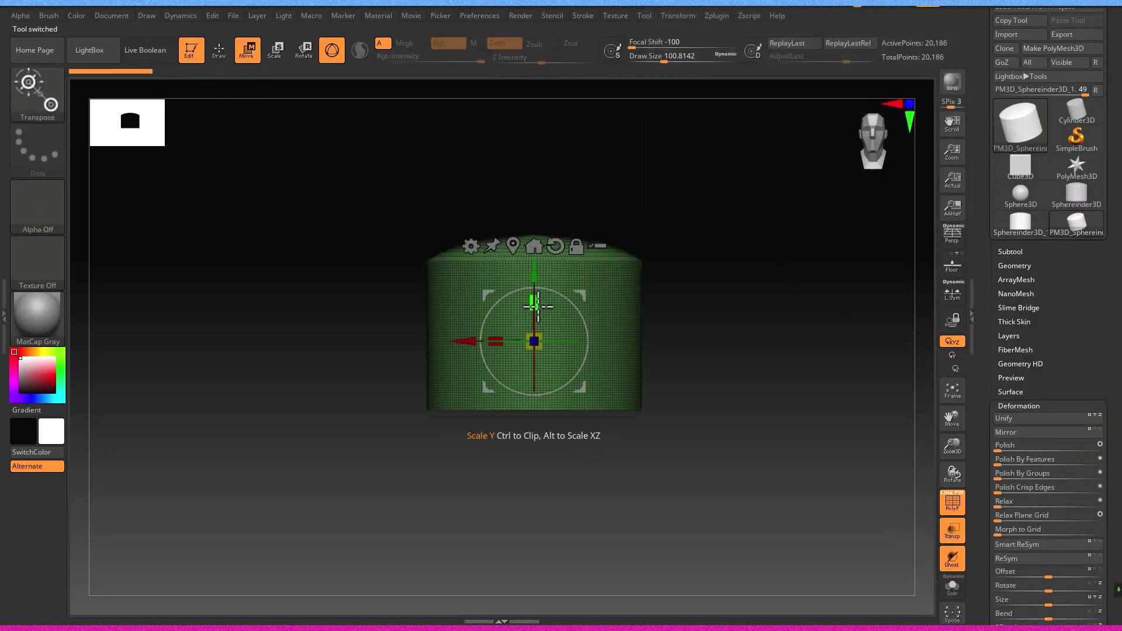
{"action": "left_click_drag", "start_coordinate": [536, 306], "coordinate": [548, 164]}
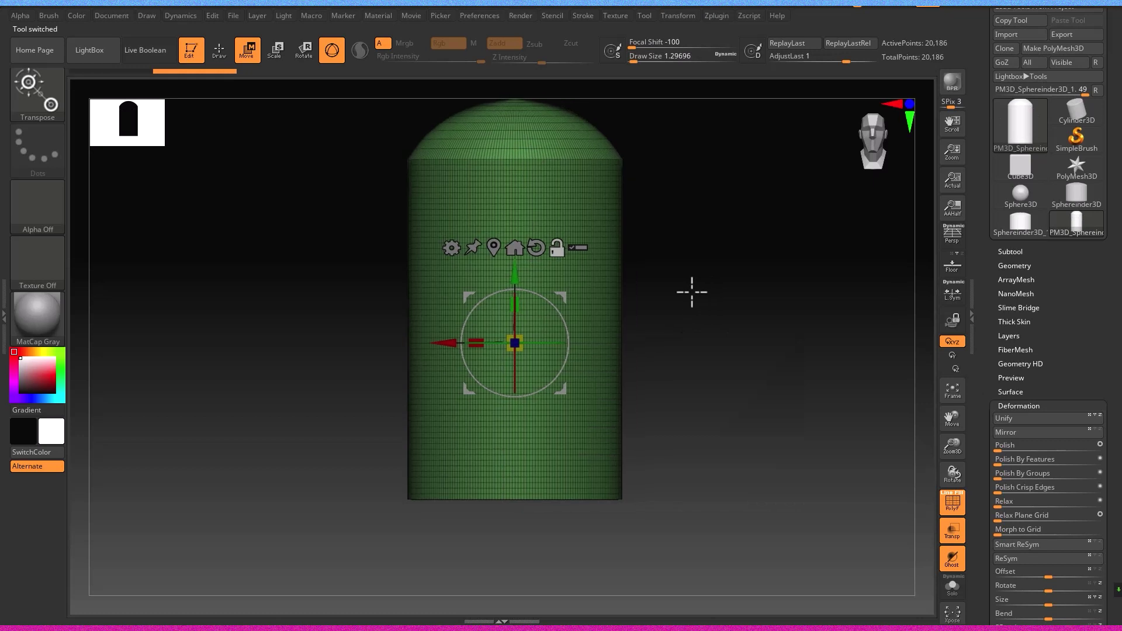
{"action": "key", "text": "q"}
{"action": "mouse_move", "coordinate": [697, 302]}
{"action": "left_mouse_down", "text": "alt"}
{"action": "mouse_move", "coordinate": [658, 310]}
{"action": "mouse_move", "coordinate": [744, 386]}
{"action": "mouse_move", "coordinate": [736, 391]}
{"action": "left_mouse_up", "text": "alt"}
Stretch the column taller still and hide the polygon wireframe.
{"action": "left_click", "coordinate": [256, 58]}
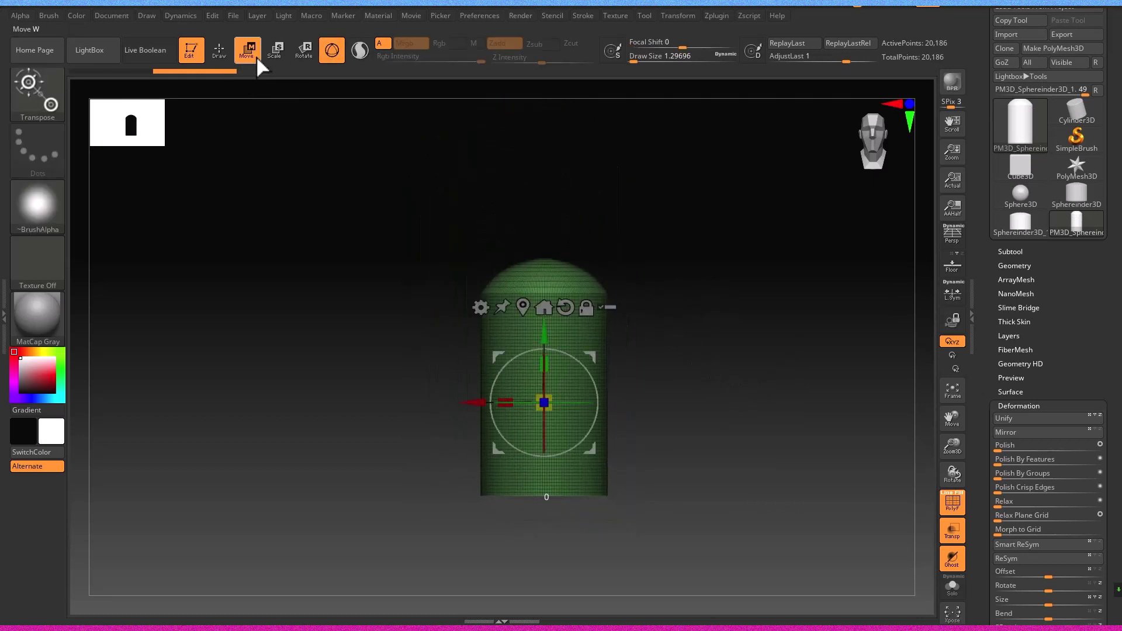
{"action": "left_click_drag", "start_coordinate": [544, 365], "coordinate": [594, 327]}
{"action": "left_click_drag", "start_coordinate": [731, 398], "coordinate": [707, 369], "text": "alt"}
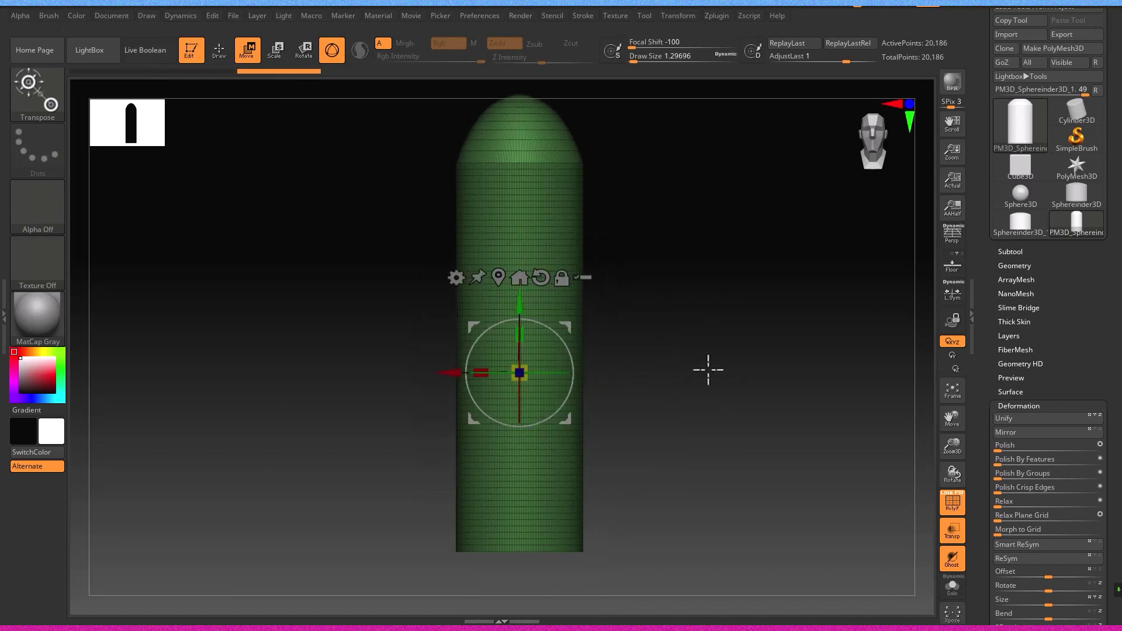
{"action": "left_click", "coordinate": [230, 63]}
{"action": "mouse_move", "coordinate": [676, 343]}
{"action": "left_mouse_down", "text": "alt"}
{"action": "mouse_move", "coordinate": [719, 396]}
{"action": "mouse_move", "coordinate": [682, 406]}
{"action": "mouse_move", "coordinate": [642, 353]}
{"action": "left_mouse_up", "text": "alt"}
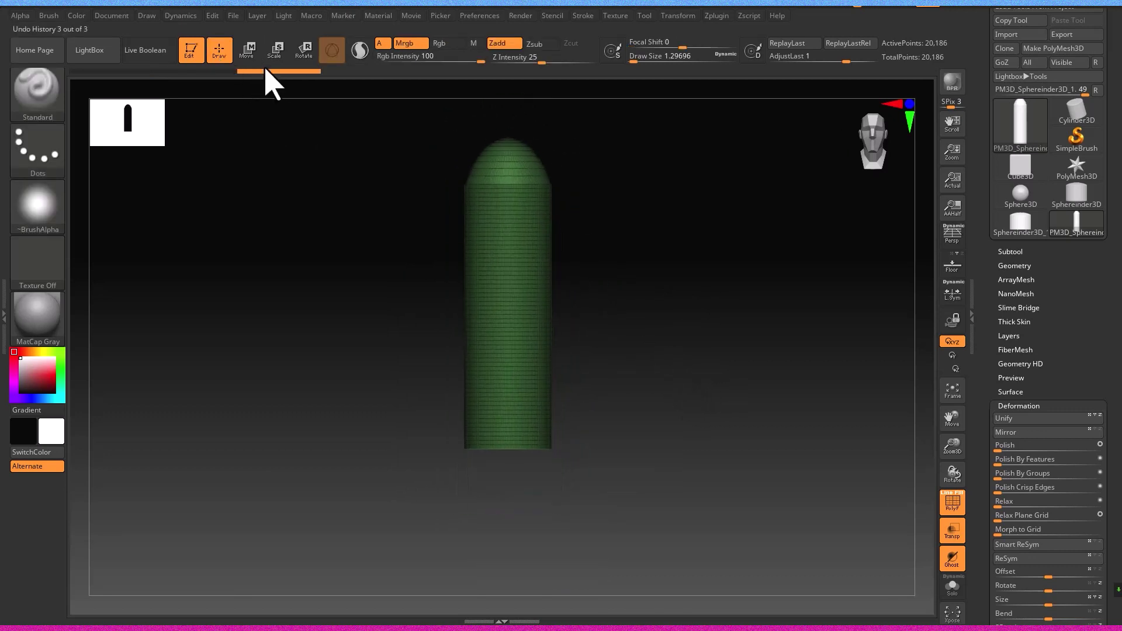
{"action": "key", "text": "shift+f"}
{"action": "left_click_drag", "start_coordinate": [613, 273], "coordinate": [609, 304], "text": "alt"}
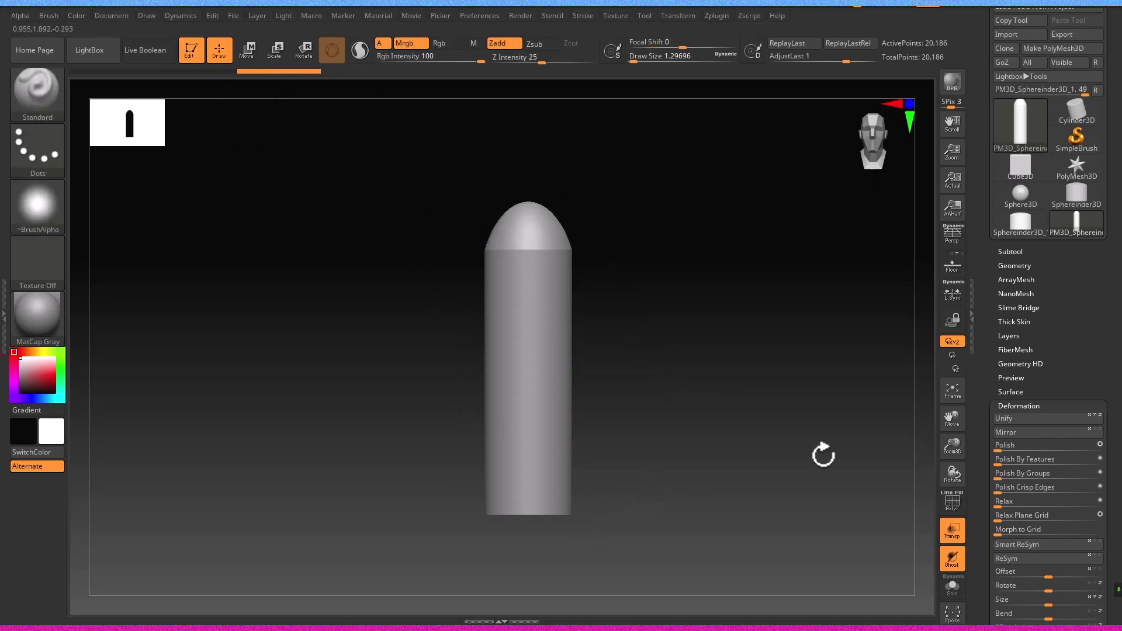
Subdivide the column to 81,202 points and stretch it much taller.
{"action": "key", "text": "ctrl+d"}
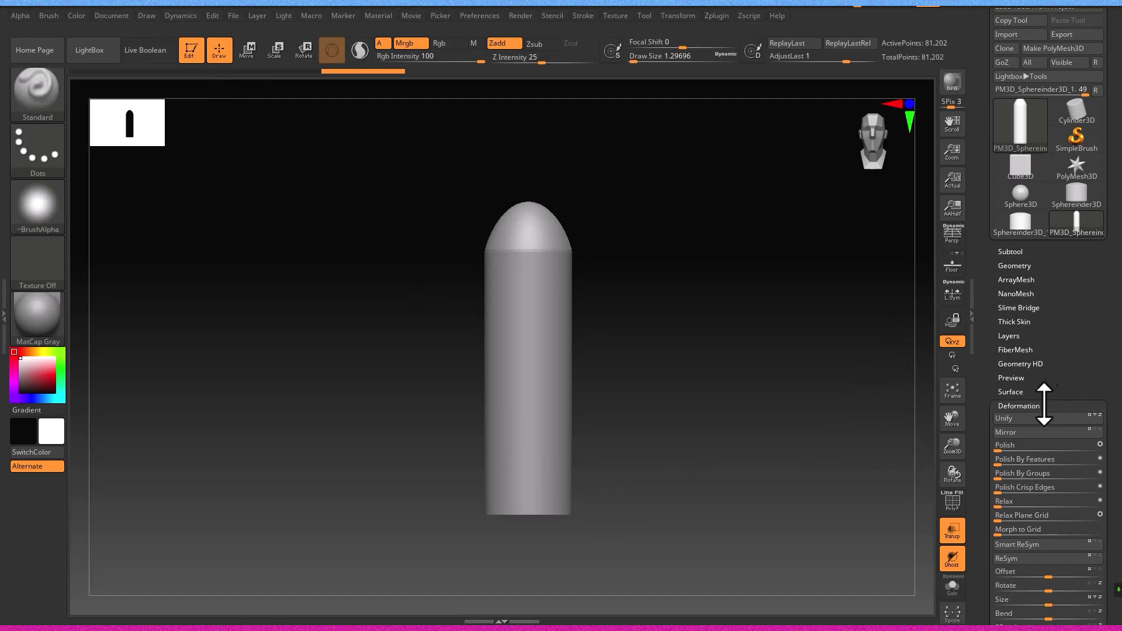
{"action": "left_click", "coordinate": [1046, 404]}
{"action": "left_click", "coordinate": [1020, 238]}
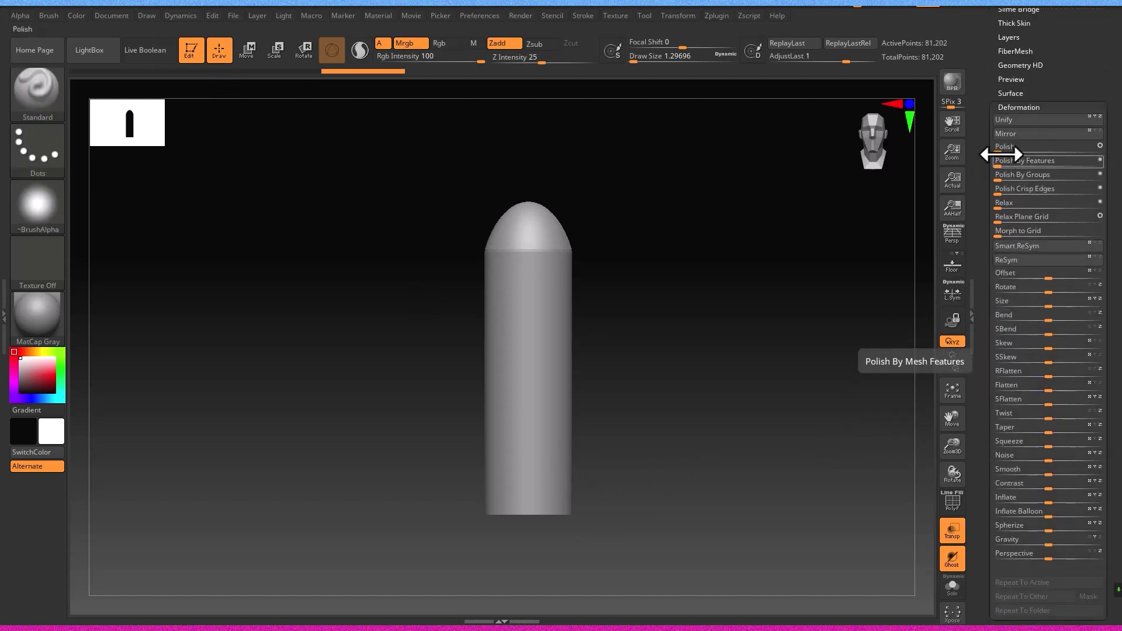
{"action": "left_click", "coordinate": [248, 51]}
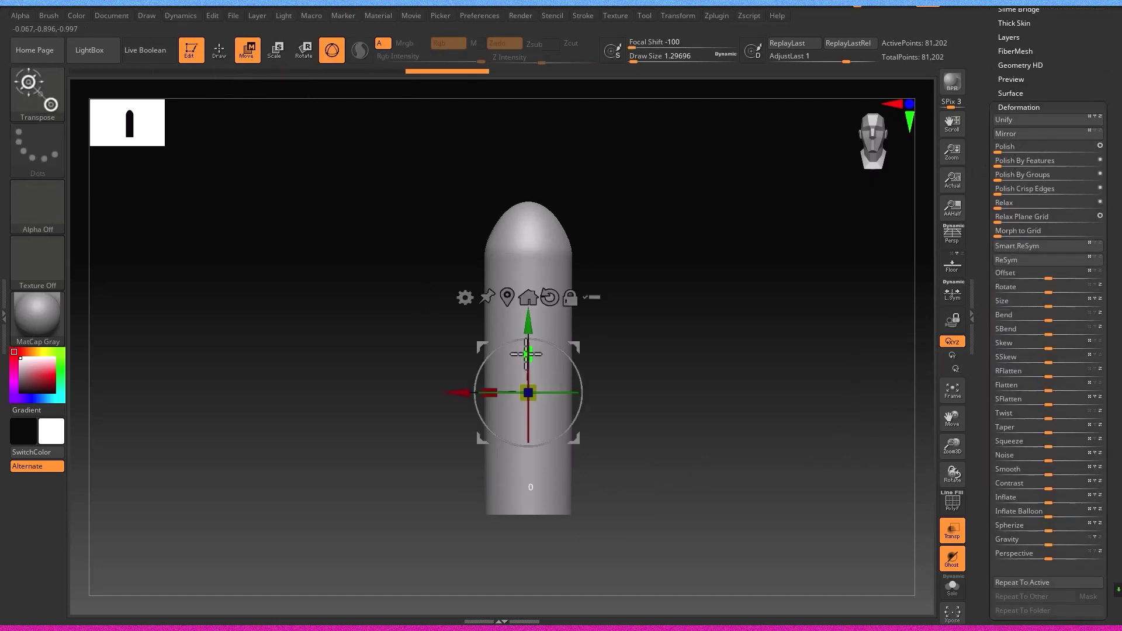
{"action": "left_click_drag", "start_coordinate": [531, 355], "coordinate": [556, 332]}
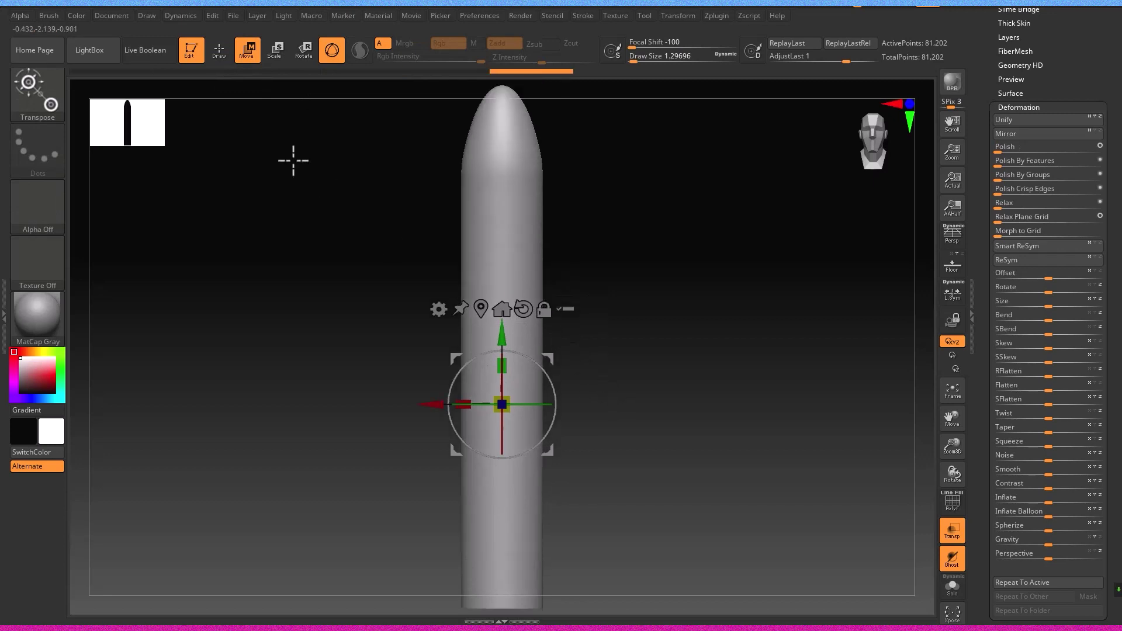
{"action": "key", "text": "q"}
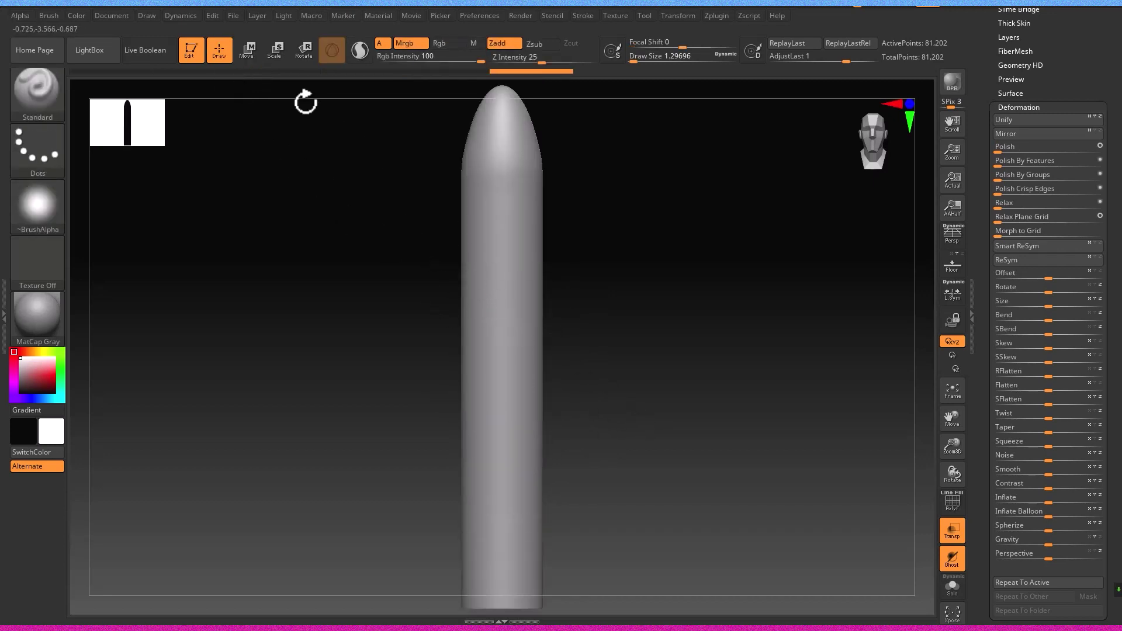
Reduce the column's height slightly and mask a band at its base.
{"action": "key", "text": "w"}
{"action": "left_click_drag", "start_coordinate": [501, 367], "coordinate": [506, 375]}
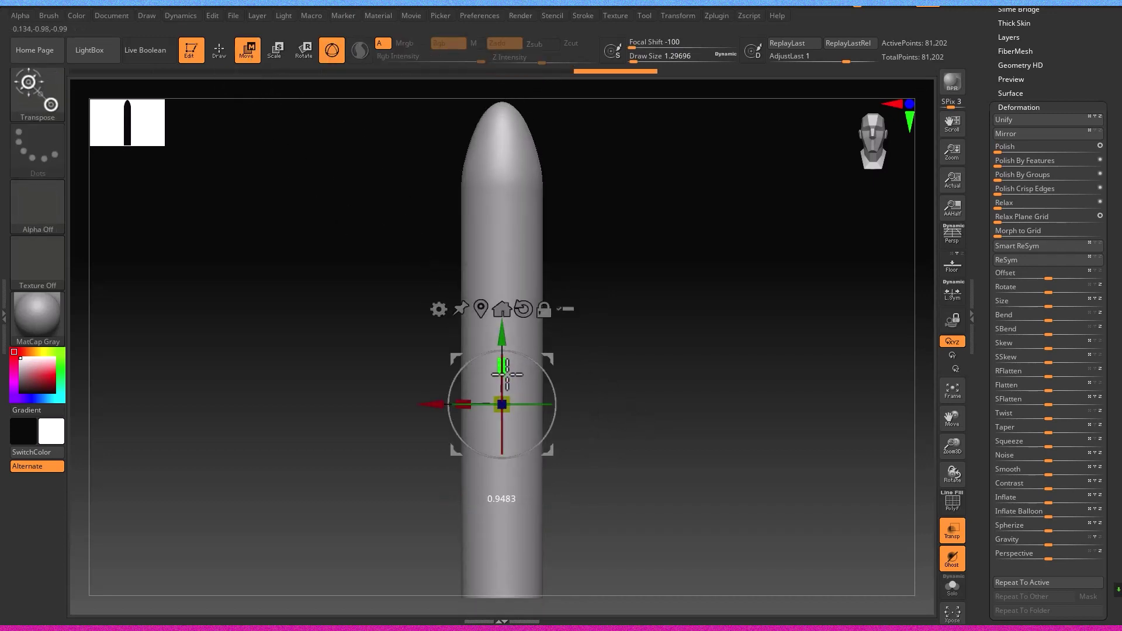
{"action": "left_click", "coordinate": [228, 50]}
{"action": "mouse_move", "coordinate": [576, 406]}
{"action": "left_mouse_down"}
{"action": "mouse_move", "coordinate": [590, 474]}
{"action": "mouse_move", "coordinate": [571, 503]}
{"action": "mouse_move", "coordinate": [566, 426]}
{"action": "mouse_move", "coordinate": [401, 213]}
{"action": "left_mouse_up"}
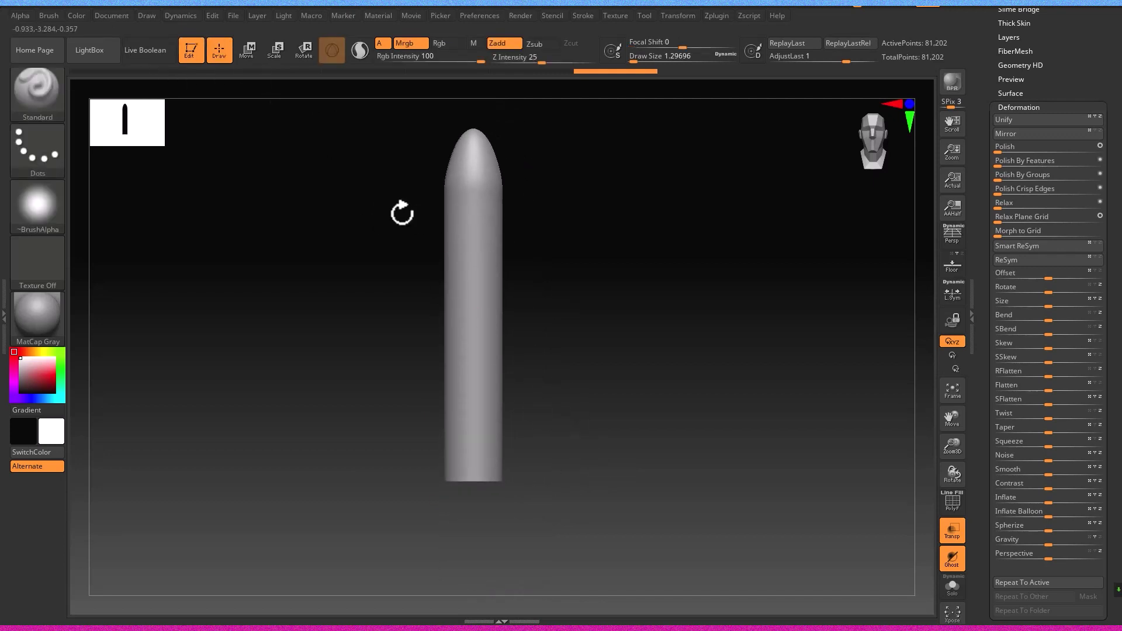
{"action": "left_click_drag", "start_coordinate": [543, 472], "coordinate": [414, 458], "text": "ctrl"}
Mask the whole column except a thin band just above its base.
{"action": "left_click", "coordinate": [638, 476], "text": "ctrl"}
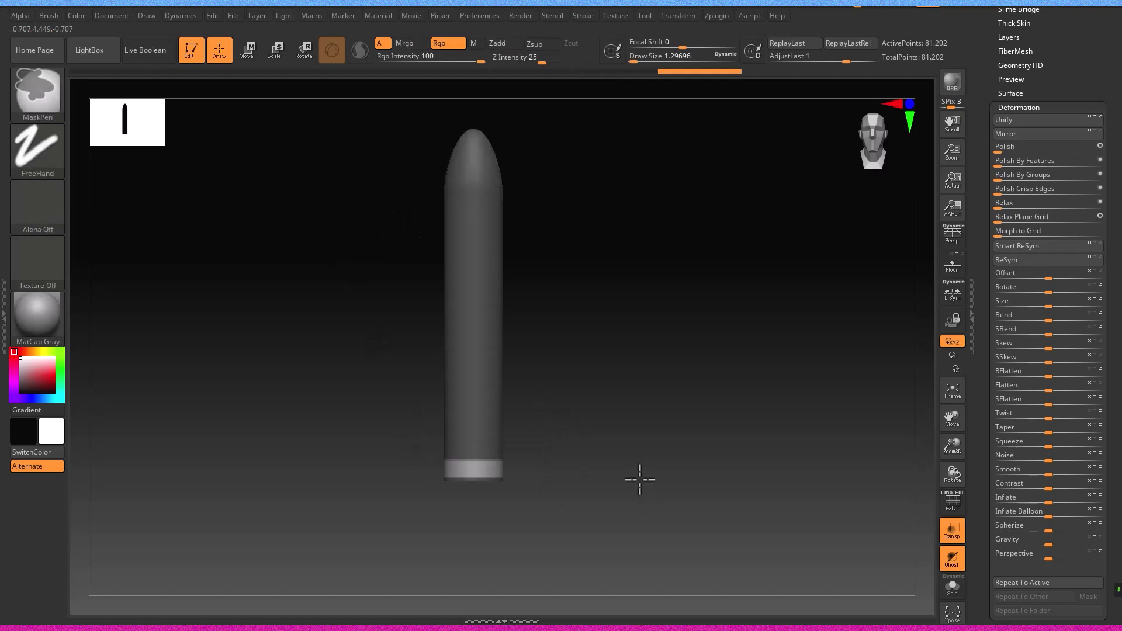
{"action": "left_click", "coordinate": [567, 528], "text": "ctrl"}
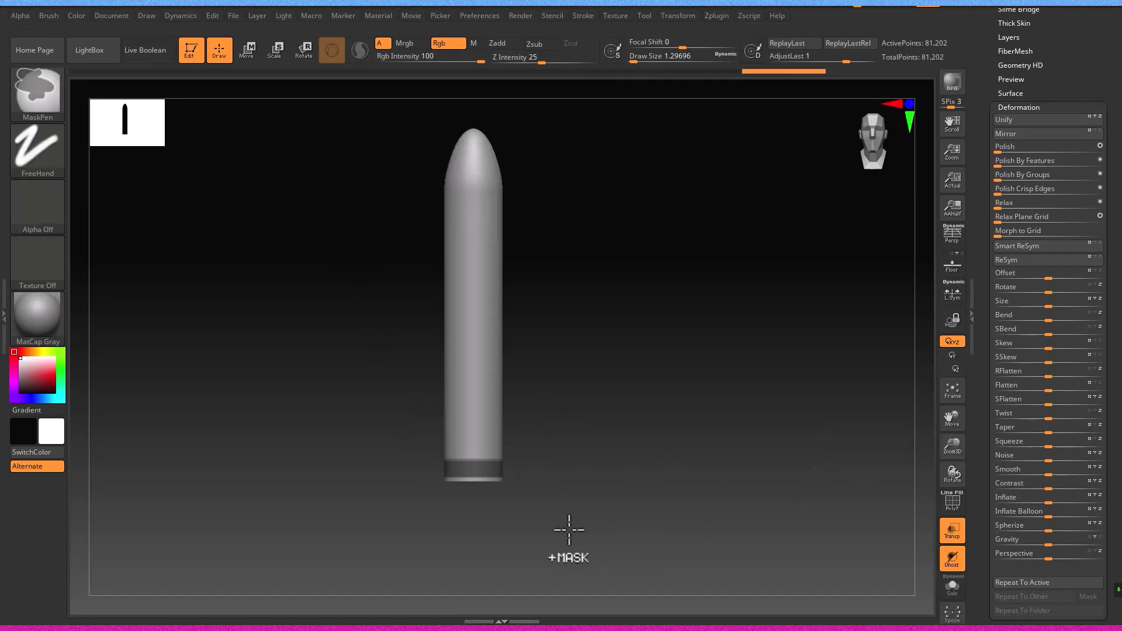
{"action": "left_click", "coordinate": [541, 503], "text": "ctrl"}
{"action": "left_click", "coordinate": [418, 460], "text": "ctrl"}
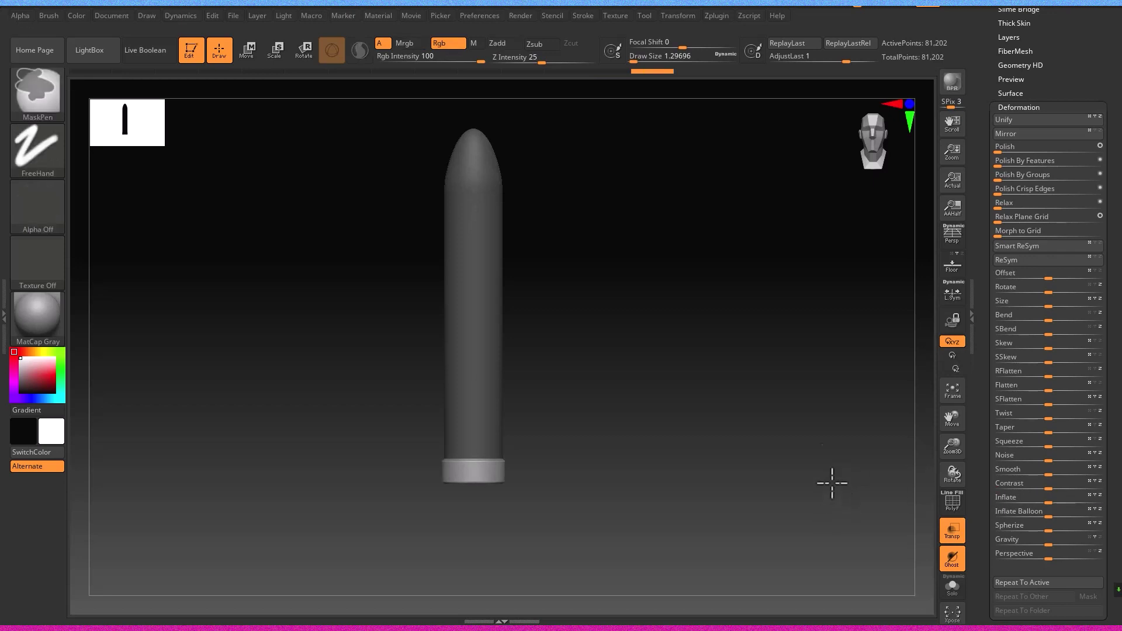
{"action": "left_click", "coordinate": [672, 467], "text": "ctrl"}
{"action": "left_click_drag", "start_coordinate": [523, 433], "coordinate": [408, 436], "text": "ctrl"}
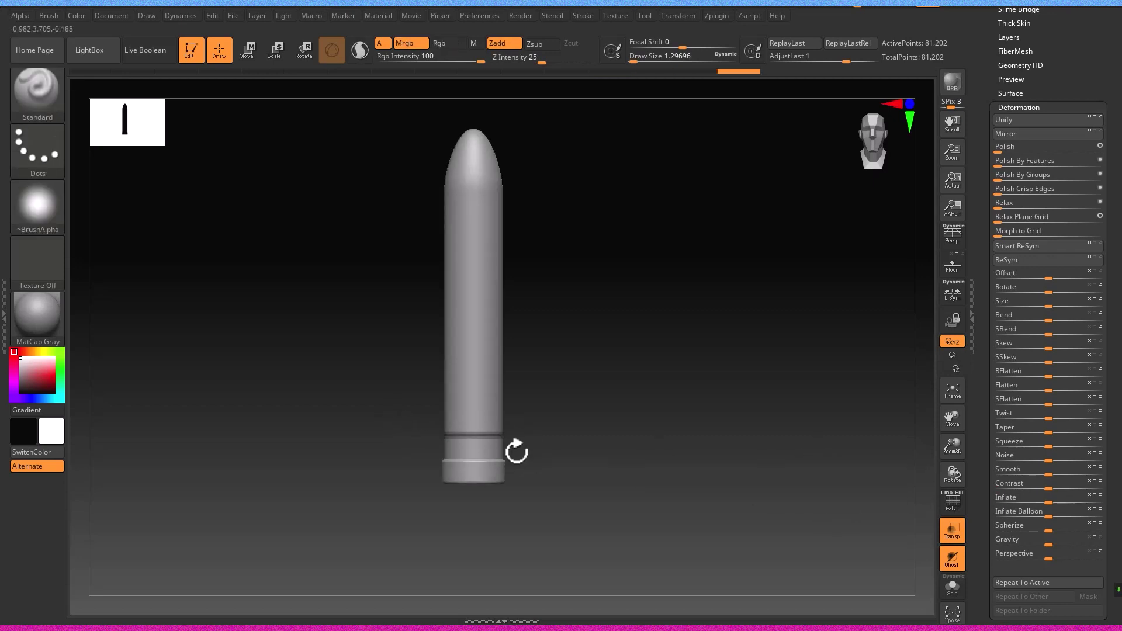
{"action": "left_click", "coordinate": [652, 460], "text": "ctrl"}
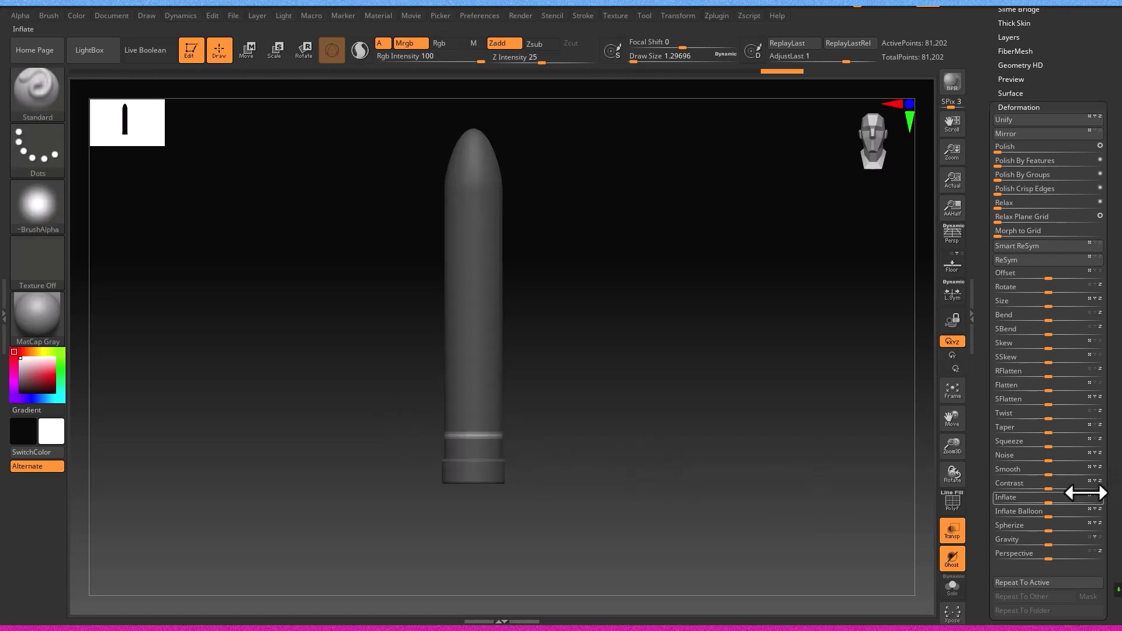
Balloon the base band into a collar and subdivide to 324,802 points.
{"action": "mouse_move", "coordinate": [791, 459]}
{"action": "left_mouse_down", "text": "ctrl"}
{"action": "mouse_move", "coordinate": [533, 463]}
{"action": "mouse_move", "coordinate": [557, 476]}
{"action": "mouse_move", "coordinate": [630, 422]}
{"action": "left_mouse_up", "text": "ctrl"}
{"action": "key", "text": "ctrl+d"}
{"action": "mouse_move", "coordinate": [638, 468]}
{"action": "left_mouse_down", "text": "alt"}
{"action": "mouse_move", "coordinate": [643, 447]}
{"action": "mouse_move", "coordinate": [401, 432]}
{"action": "left_mouse_up", "text": "alt"}
{"action": "left_click", "coordinate": [588, 438], "text": "ctrl"}
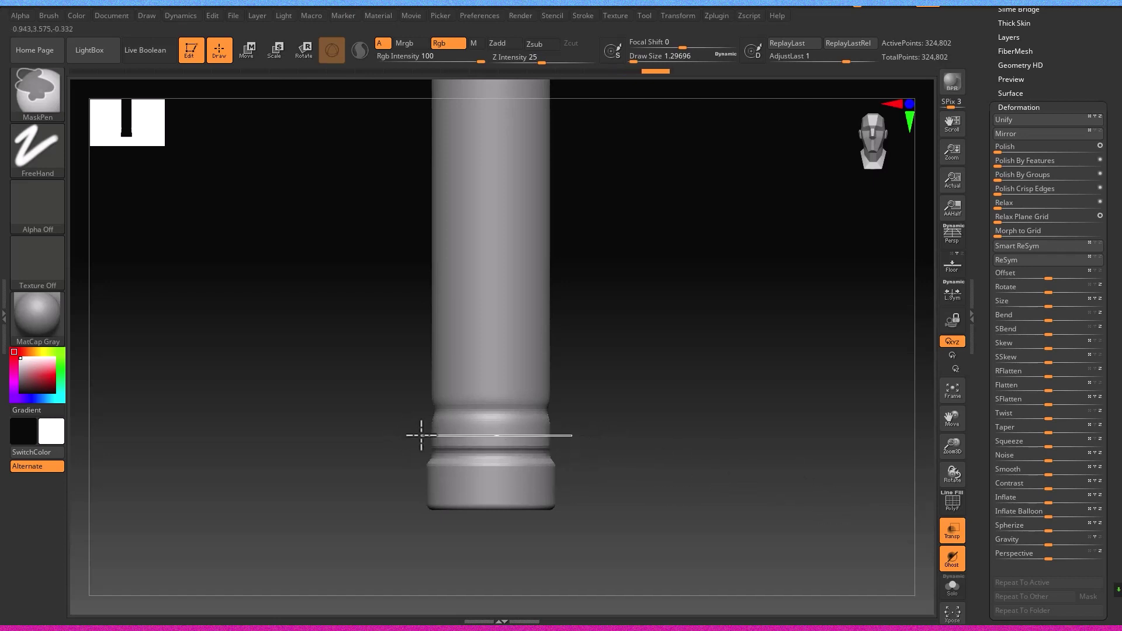
Deflate two thin rings above the base into grooves, then clear the mask.
{"action": "left_click", "coordinate": [662, 499], "text": "ctrl"}
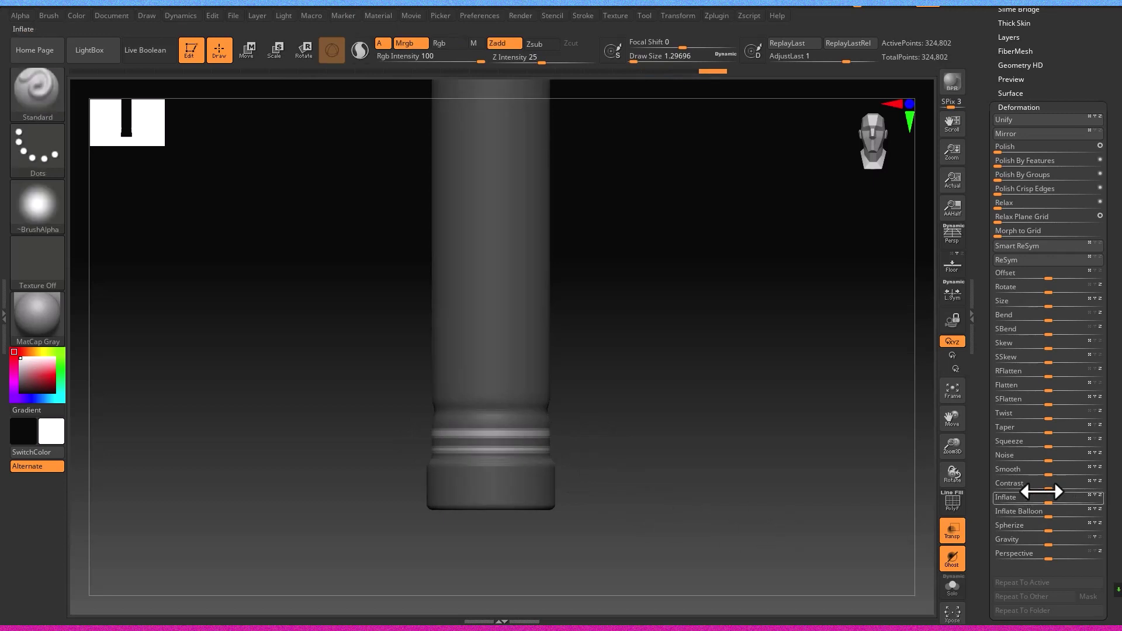
{"action": "left_click_drag", "start_coordinate": [1031, 514], "coordinate": [1001, 510]}
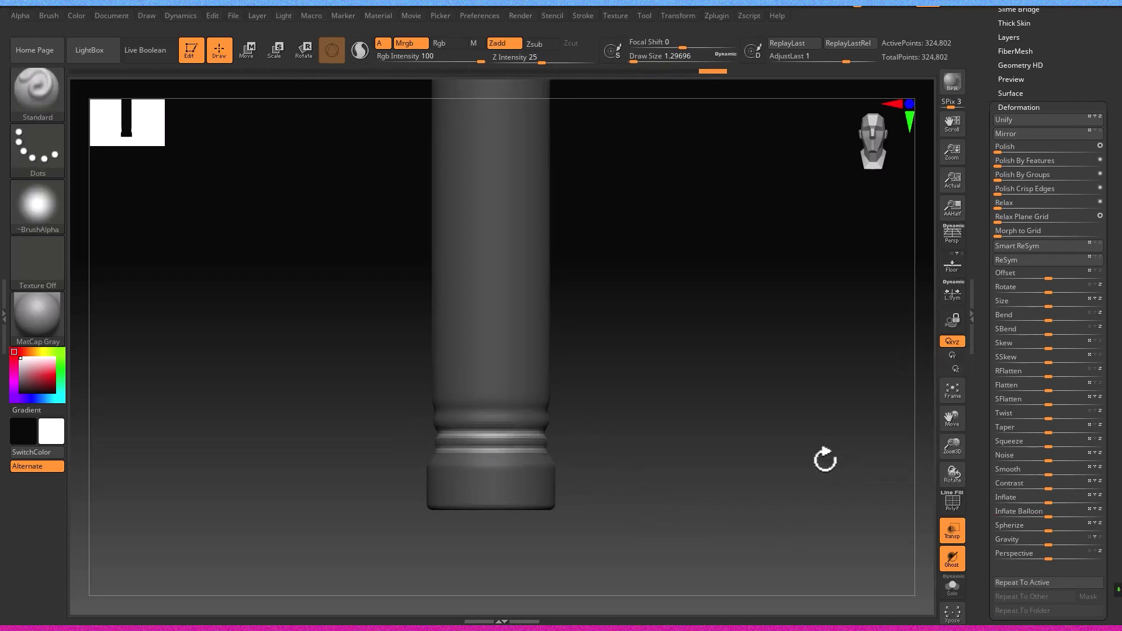
{"action": "left_click", "coordinate": [755, 339], "text": "ctrl"}
{"action": "key", "text": "space"}
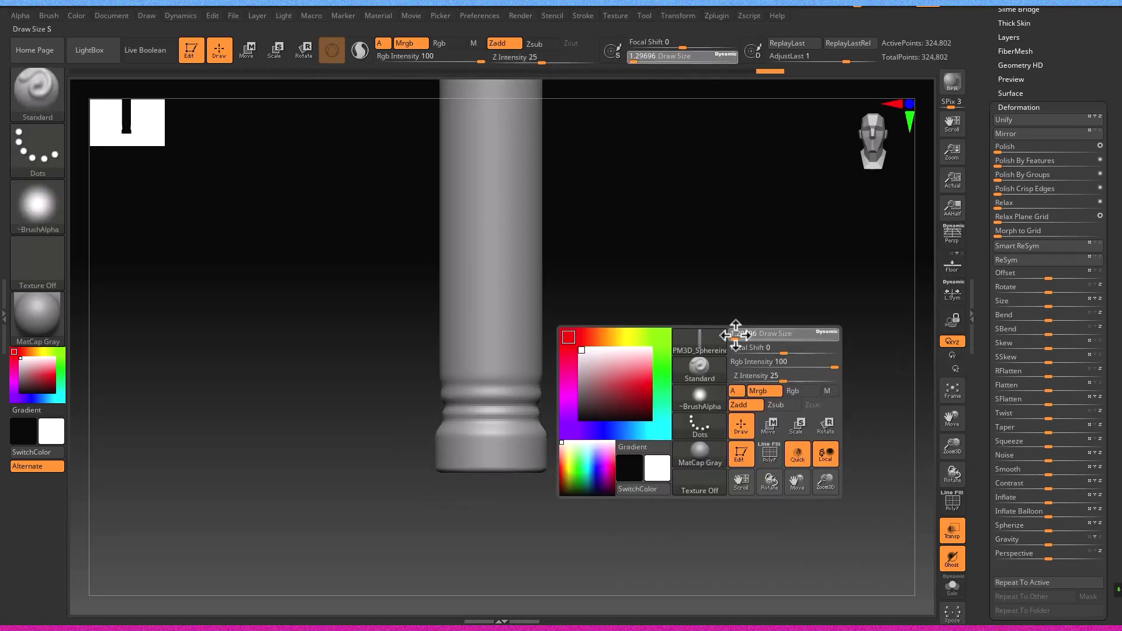
Set Draw Size to 5.75 and balloon one masked band outward to 44.
{"action": "mouse_move", "coordinate": [736, 327]}
{"action": "left_mouse_down"}
{"action": "mouse_move", "coordinate": [744, 318]}
{"action": "mouse_move", "coordinate": [603, 442]}
{"action": "left_mouse_up"}
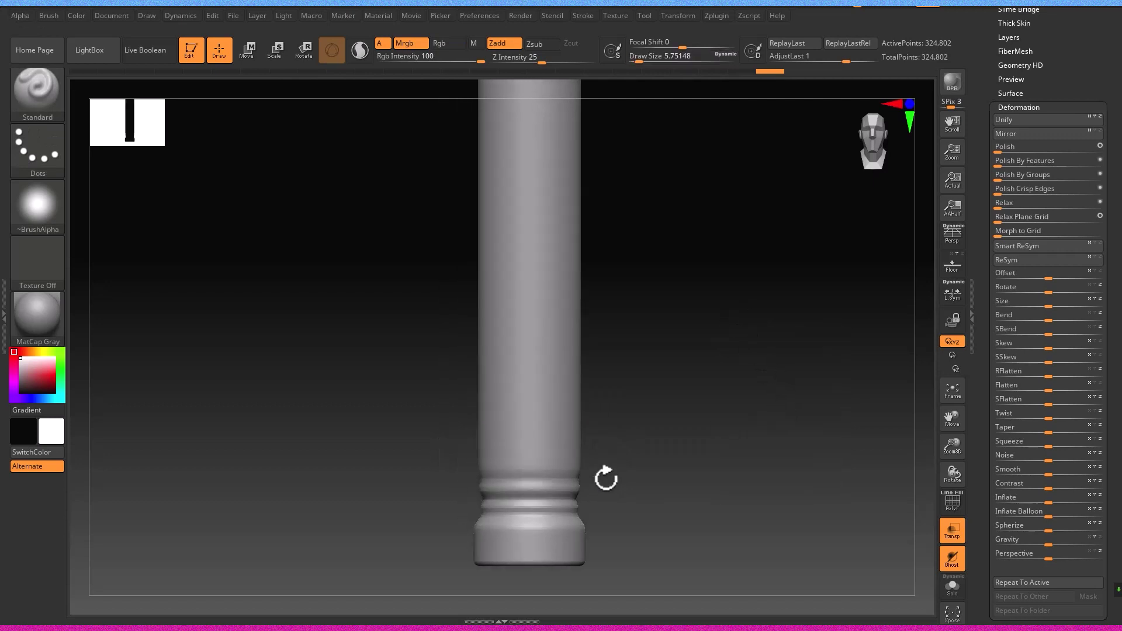
{"action": "key", "text": "ctrl"}
{"action": "left_click_drag", "start_coordinate": [591, 455], "coordinate": [461, 420], "text": "ctrl"}
{"action": "left_click", "coordinate": [666, 438], "text": "ctrl"}
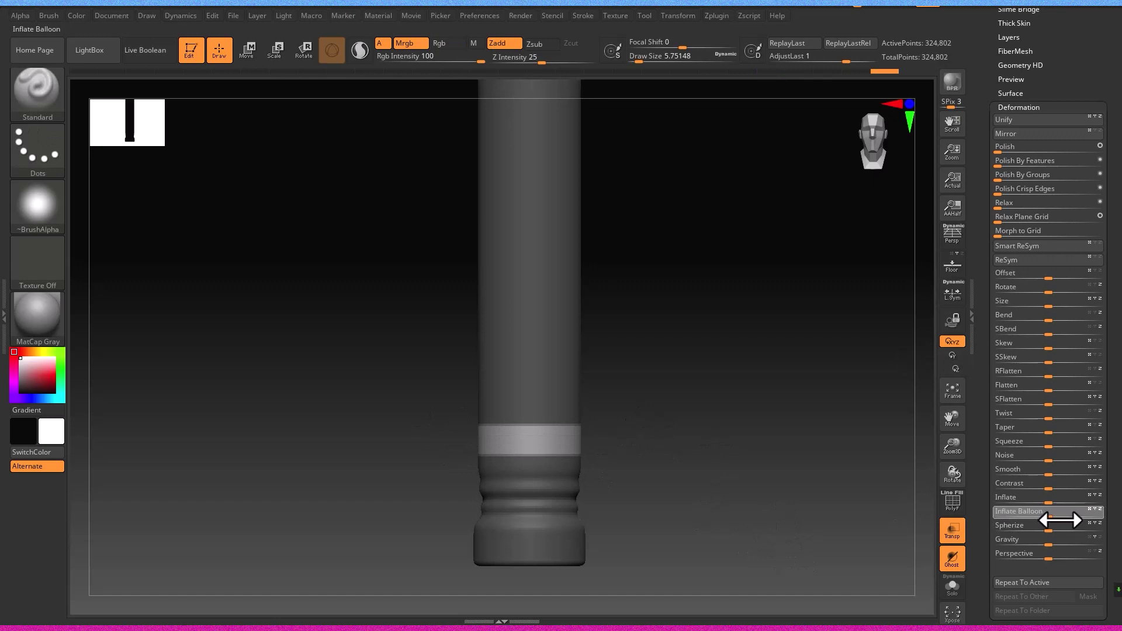
{"action": "left_click_drag", "start_coordinate": [1060, 520], "coordinate": [1071, 521]}
{"action": "mouse_move", "coordinate": [604, 401]}
{"action": "left_mouse_down", "text": "ctrl"}
{"action": "mouse_move", "coordinate": [617, 402]}
{"action": "mouse_move", "coordinate": [462, 370]}
{"action": "left_mouse_up", "text": "ctrl"}
Inflate three more bands up toward the tip with Inflate Balloon 29.
{"action": "left_click_drag", "start_coordinate": [621, 346], "coordinate": [464, 315], "text": "ctrl"}
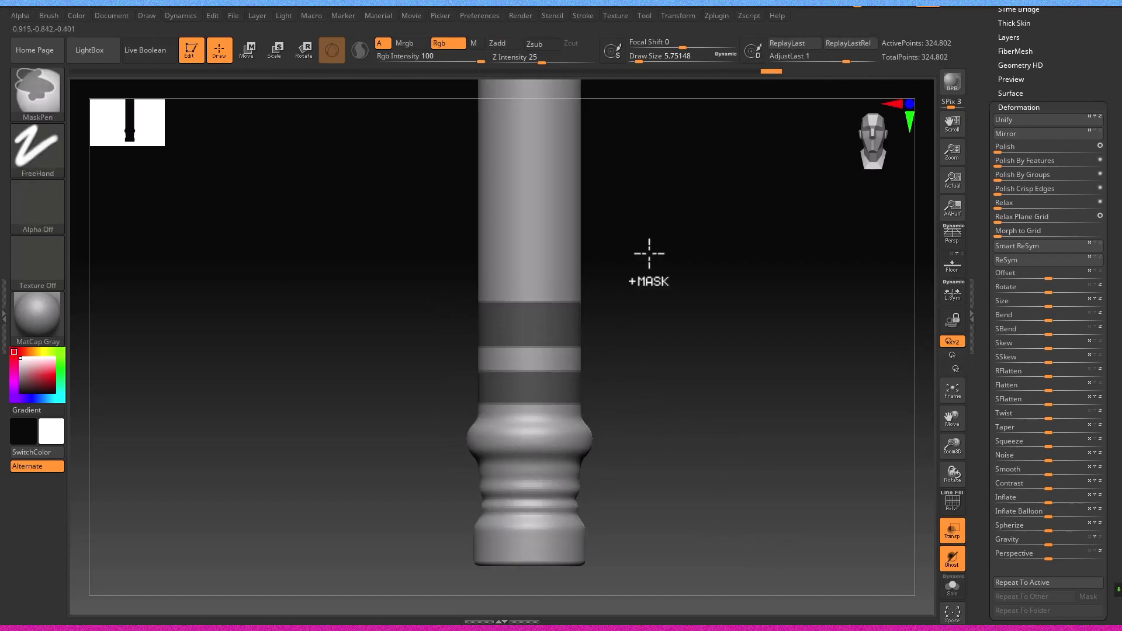
{"action": "left_click_drag", "start_coordinate": [637, 266], "coordinate": [416, 200], "text": "ctrl"}
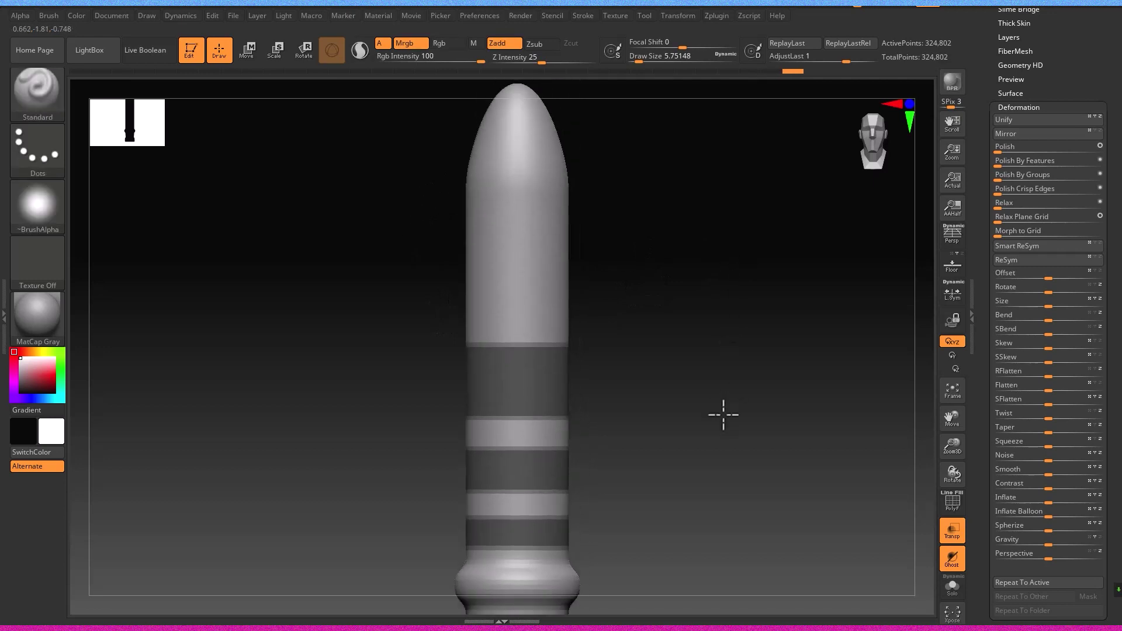
{"action": "left_click_drag", "start_coordinate": [596, 314], "coordinate": [441, 221], "text": "ctrl"}
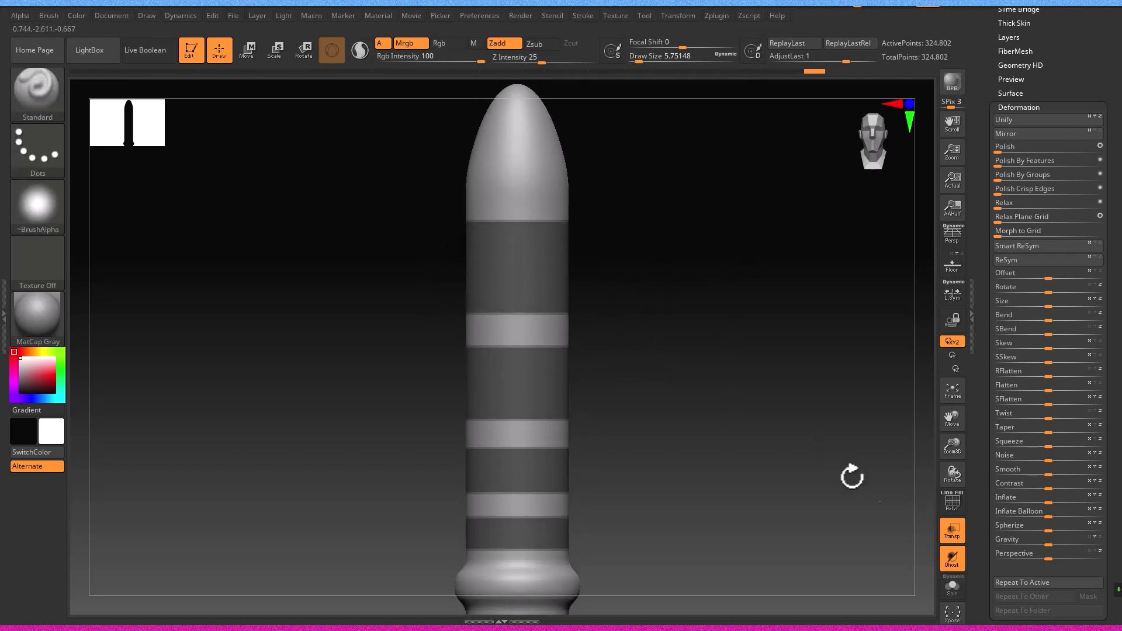
{"action": "key", "text": "ctrl+i"}
{"action": "left_click_drag", "start_coordinate": [1052, 518], "coordinate": [1065, 519]}
{"action": "left_click_drag", "start_coordinate": [834, 518], "coordinate": [712, 294], "text": "alt"}
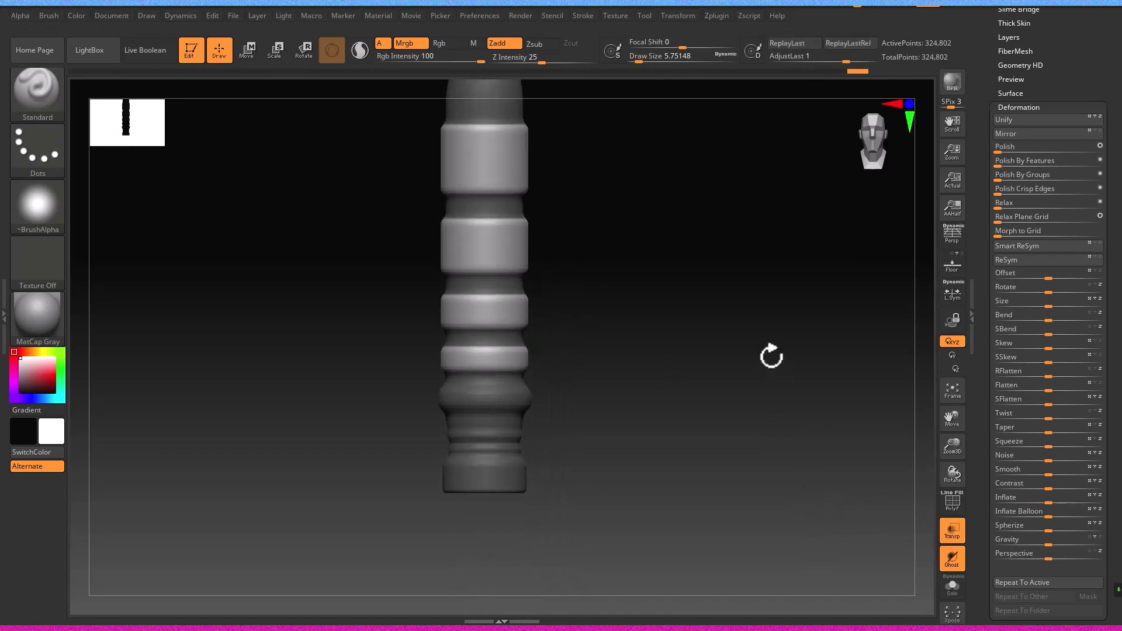
{"action": "mouse_move", "coordinate": [751, 331]}
{"action": "left_mouse_down", "text": "ctrl"}
{"action": "mouse_move", "coordinate": [759, 345]}
{"action": "mouse_move", "coordinate": [717, 418]}
{"action": "left_mouse_up", "text": "ctrl"}
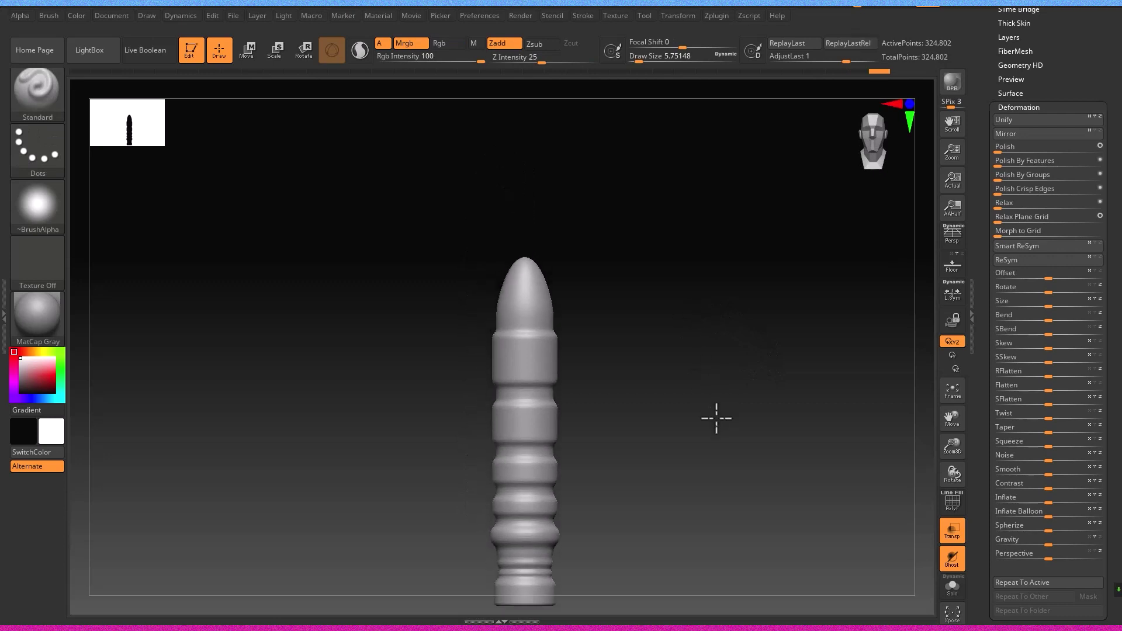
{"action": "mouse_move", "coordinate": [628, 281]}
{"action": "left_mouse_down"}
{"action": "mouse_move", "coordinate": [588, 238]}
{"action": "mouse_move", "coordinate": [644, 416]}
{"action": "mouse_move", "coordinate": [701, 338]}
{"action": "mouse_move", "coordinate": [434, 305]}
{"action": "left_mouse_up"}
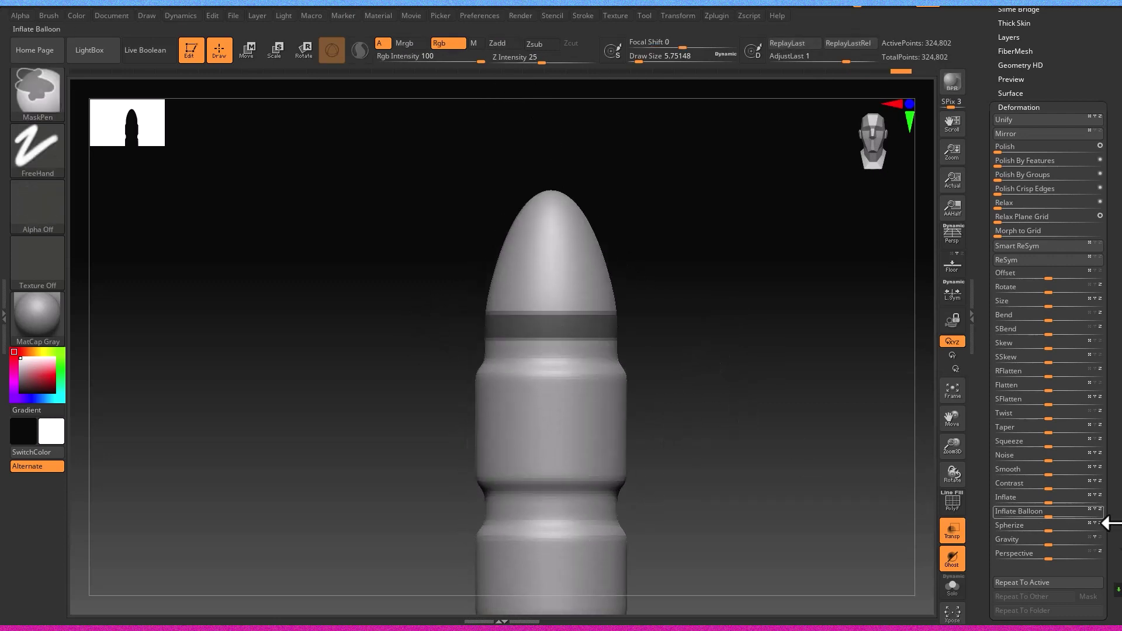
Pinch a neck below the tip with Inflate Balloon -98, leaving a small knob.
{"action": "left_click", "coordinate": [707, 484], "text": "ctrl"}
{"action": "left_click_drag", "start_coordinate": [1018, 515], "coordinate": [1017, 514]}
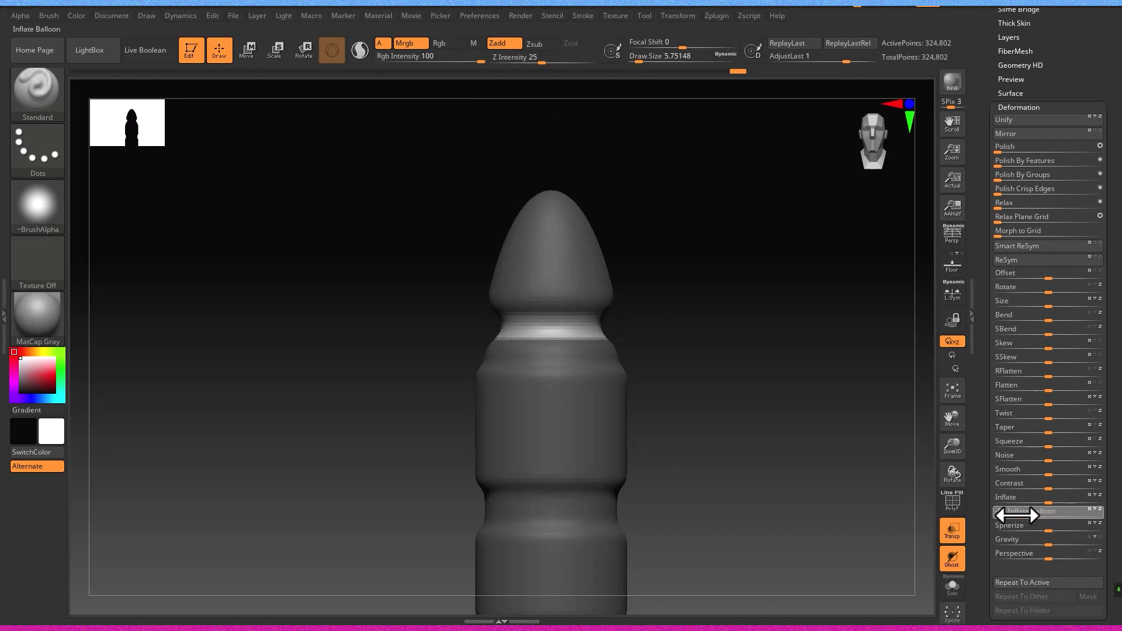
{"action": "left_click", "coordinate": [718, 351], "text": "ctrl"}
{"action": "left_click_drag", "start_coordinate": [656, 269], "coordinate": [446, 225], "text": "ctrl"}
{"action": "left_click", "coordinate": [774, 458], "text": "ctrl"}
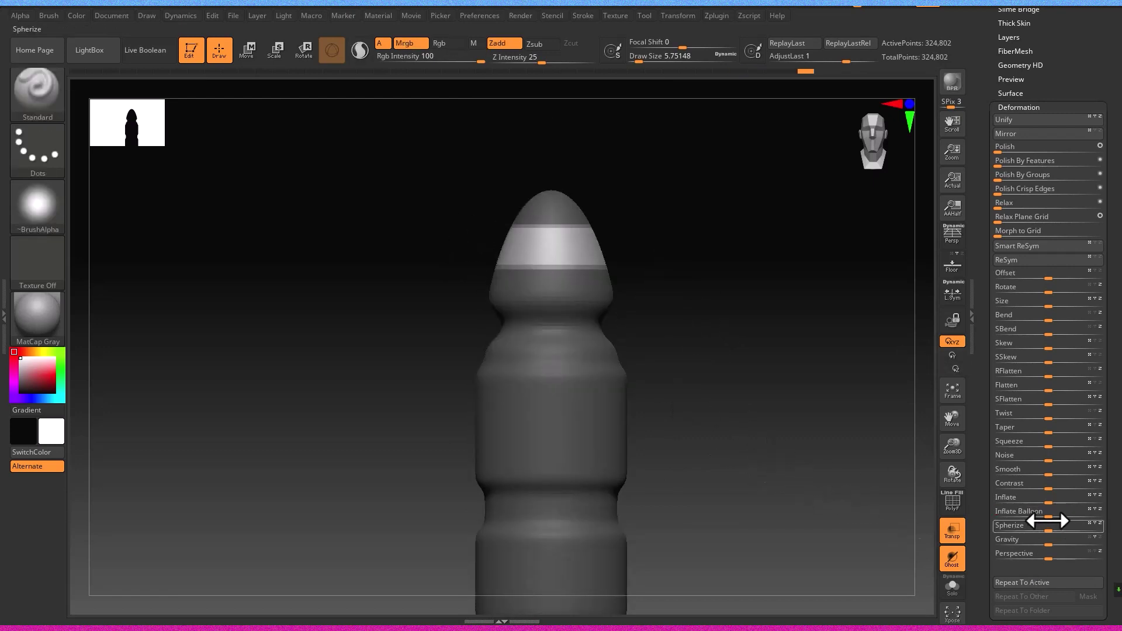
{"action": "left_click_drag", "start_coordinate": [1016, 512], "coordinate": [993, 516]}
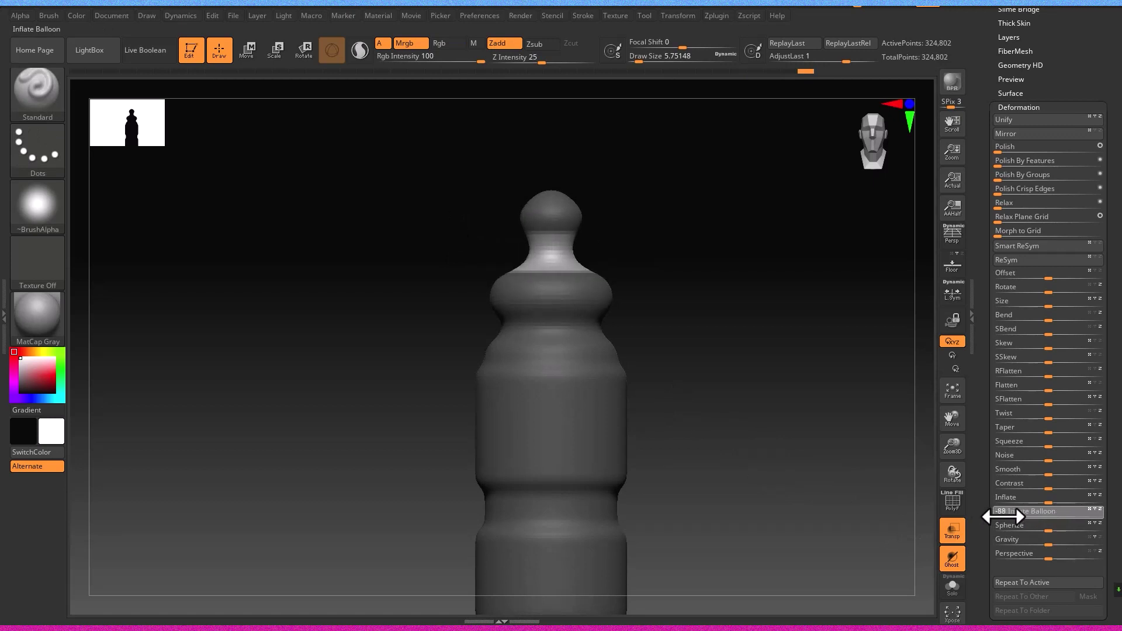
{"action": "left_click", "coordinate": [838, 459], "text": "ctrl"}
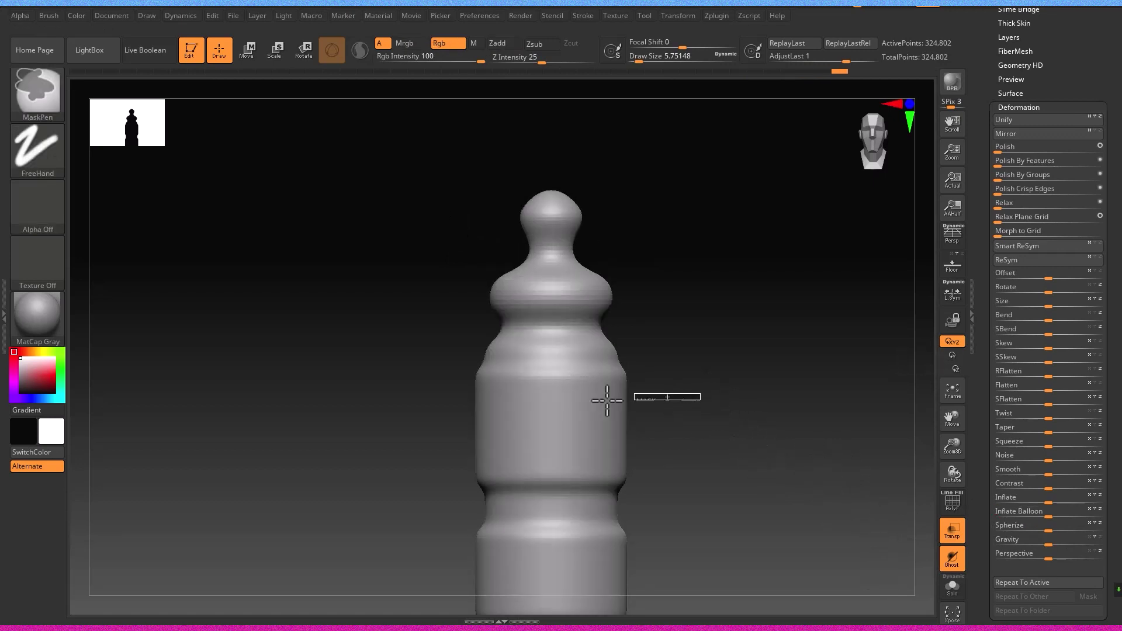
Mask several thin bands across the upper column body.
{"action": "left_click_drag", "start_coordinate": [424, 399], "coordinate": [423, 398], "text": "ctrl"}
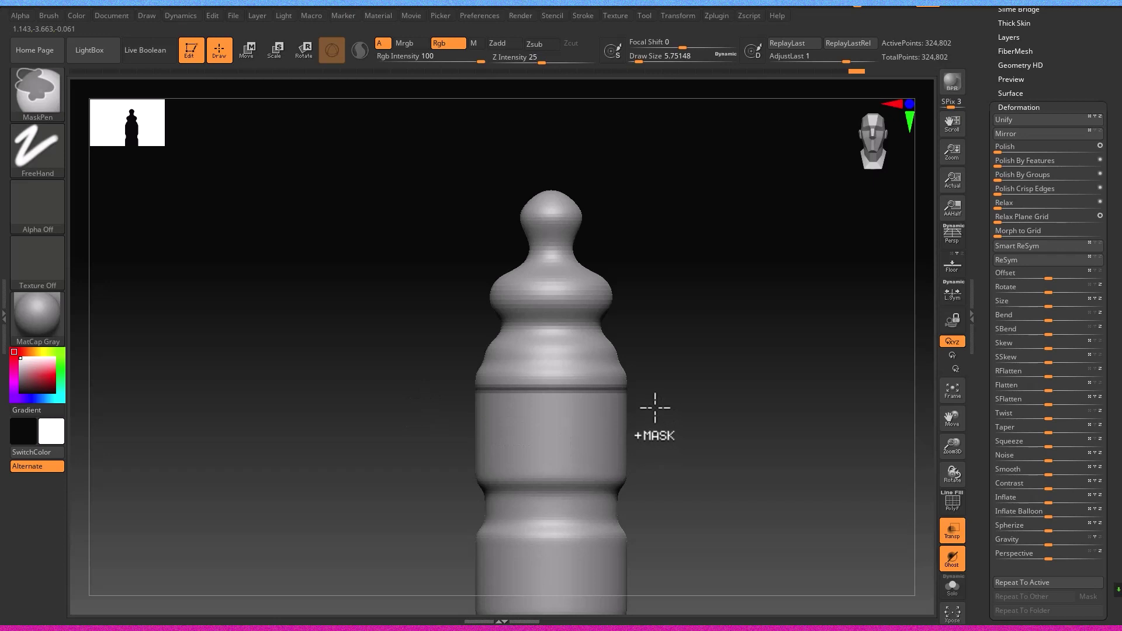
{"action": "left_click_drag", "start_coordinate": [638, 418], "coordinate": [668, 373], "text": "alt"}
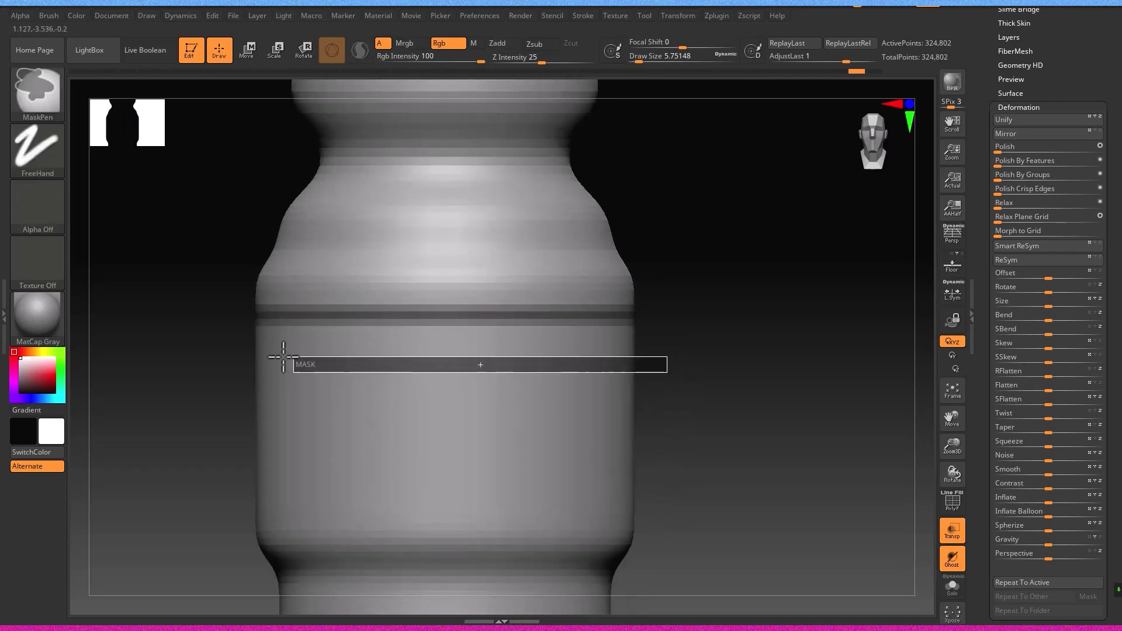
{"action": "left_click_drag", "start_coordinate": [668, 372], "coordinate": [274, 361], "text": "ctrl"}
{"action": "left_click_drag", "start_coordinate": [655, 416], "coordinate": [238, 396], "text": "ctrl"}
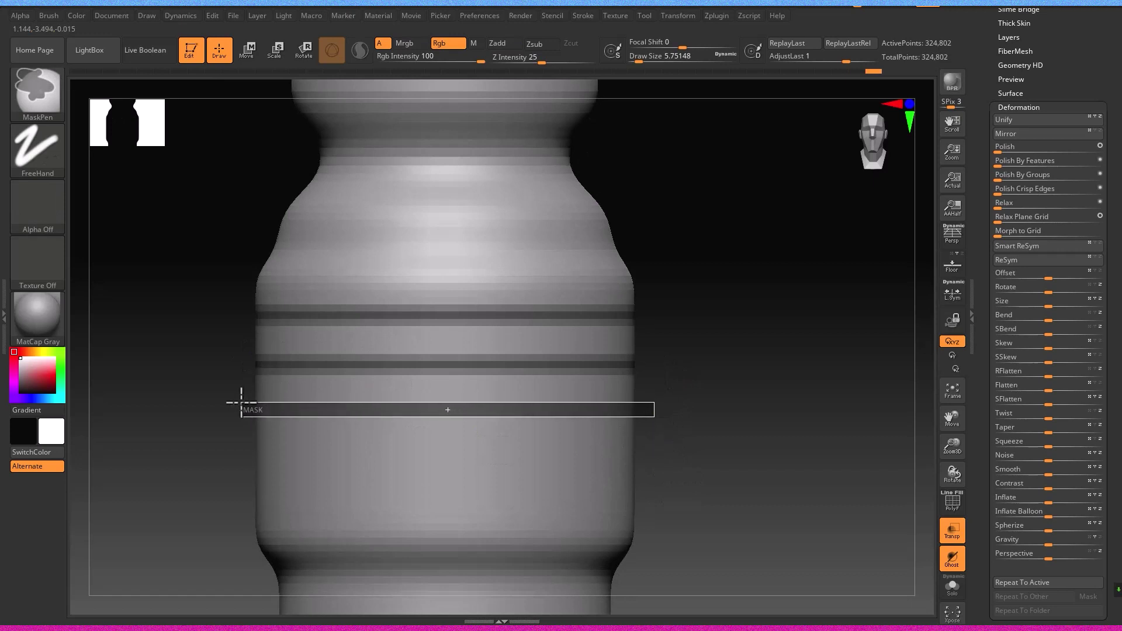
{"action": "left_click_drag", "start_coordinate": [639, 417], "coordinate": [255, 407], "text": "ctrl"}
{"action": "left_click_drag", "start_coordinate": [245, 465], "coordinate": [269, 464], "text": "ctrl"}
Mask the lower bands and deflate the free stripes to -27 into ribs.
{"action": "left_click_drag", "start_coordinate": [479, 462], "coordinate": [252, 447], "text": "ctrl"}
{"action": "mouse_move", "coordinate": [658, 522]}
{"action": "left_mouse_down", "text": "ctrl"}
{"action": "mouse_move", "coordinate": [312, 509]}
{"action": "mouse_move", "coordinate": [242, 484]}
{"action": "left_mouse_up", "text": "ctrl"}
{"action": "left_click_drag", "start_coordinate": [639, 523], "coordinate": [220, 491], "text": "ctrl"}
{"action": "left_click", "coordinate": [801, 546], "text": "ctrl"}
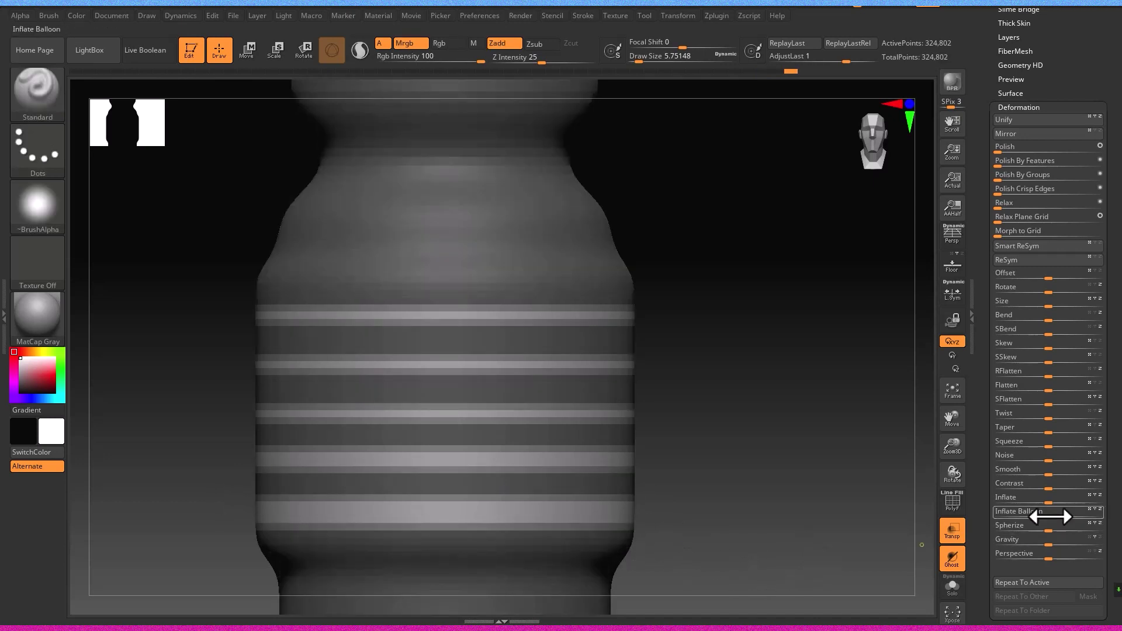
{"action": "left_click_drag", "start_coordinate": [1035, 516], "coordinate": [1015, 521]}
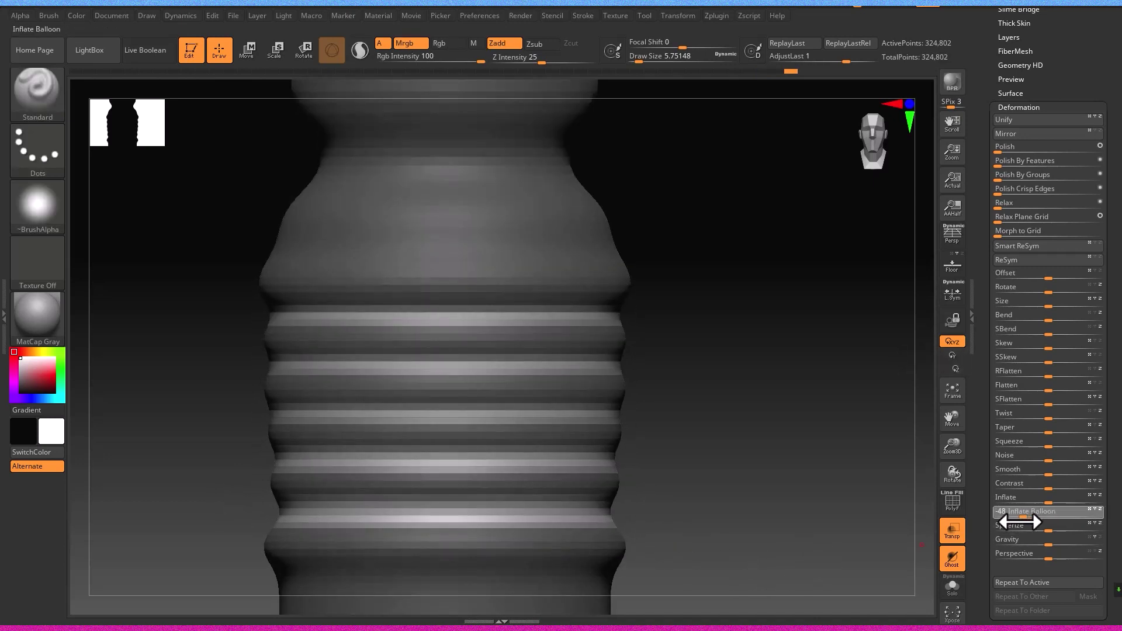
{"action": "mouse_move", "coordinate": [741, 516]}
{"action": "left_mouse_down"}
{"action": "mouse_move", "coordinate": [651, 534]}
{"action": "mouse_move", "coordinate": [766, 412]}
{"action": "mouse_move", "coordinate": [681, 443]}
{"action": "mouse_move", "coordinate": [651, 268]}
{"action": "mouse_move", "coordinate": [604, 370]}
{"action": "mouse_move", "coordinate": [618, 328]}
{"action": "mouse_move", "coordinate": [519, 298]}
{"action": "mouse_move", "coordinate": [741, 343]}
{"action": "mouse_move", "coordinate": [507, 261]}
{"action": "left_mouse_up"}
{"action": "left_click", "coordinate": [849, 444], "text": "ctrl"}
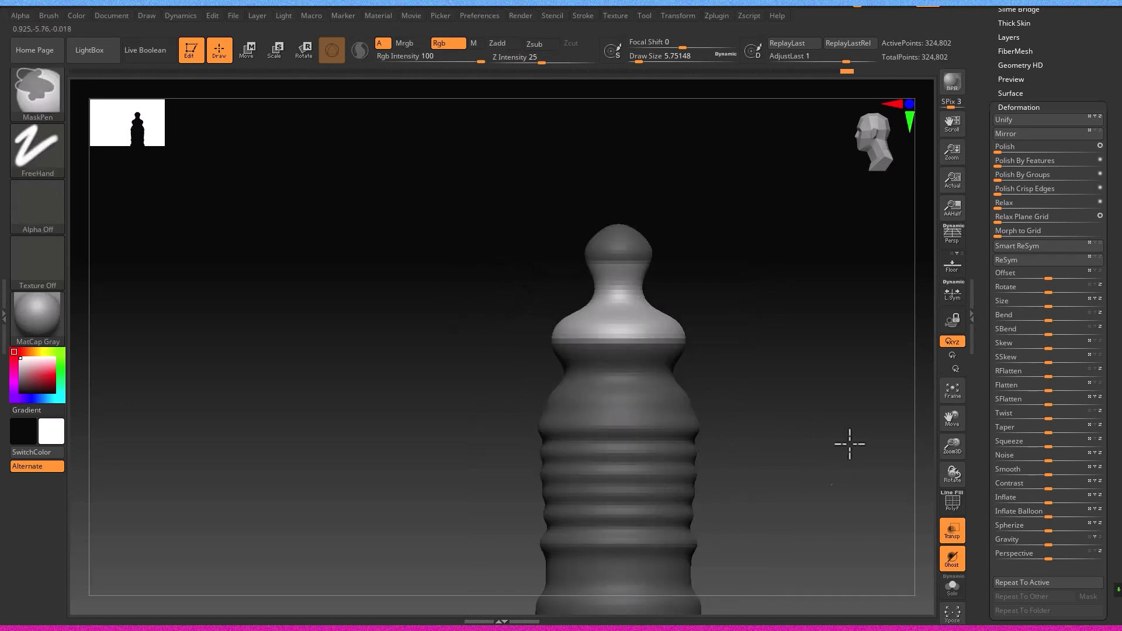
Inflate the free top shoulder to 20 and clear the mask.
{"action": "left_click_drag", "start_coordinate": [1048, 519], "coordinate": [1069, 523]}
{"action": "left_click_drag", "start_coordinate": [849, 493], "coordinate": [829, 494], "text": "ctrl"}
{"action": "mouse_move", "coordinate": [829, 495]}
{"action": "left_mouse_down"}
{"action": "mouse_move", "coordinate": [802, 495]}
{"action": "mouse_move", "coordinate": [594, 418]}
{"action": "mouse_move", "coordinate": [684, 453]}
{"action": "mouse_move", "coordinate": [596, 436]}
{"action": "mouse_move", "coordinate": [601, 370]}
{"action": "mouse_move", "coordinate": [594, 383]}
{"action": "mouse_move", "coordinate": [808, 409]}
{"action": "left_mouse_up"}
Subdivide twice to 5.196 million points and delete the lower subdivision levels.
{"action": "key", "text": "ctrl+d"}
{"action": "left_click_drag", "start_coordinate": [1075, 87], "coordinate": [1075, 204]}
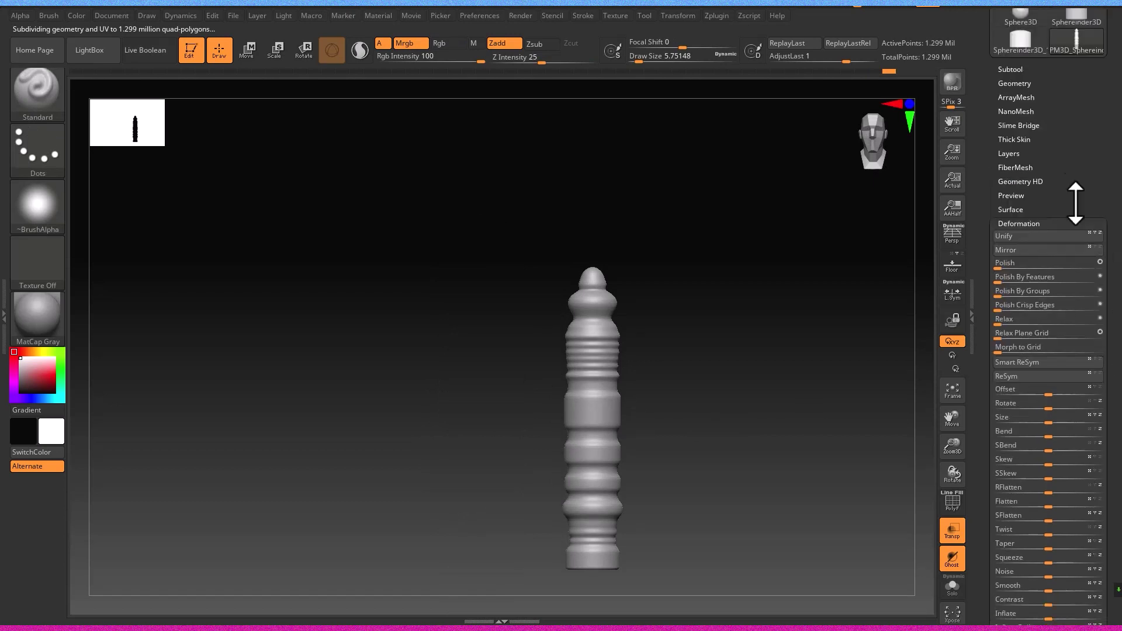
{"action": "left_click", "coordinate": [1014, 83]}
{"action": "key", "text": "ctrl+d"}
{"action": "left_click", "coordinate": [1029, 171]}
Mask everything except a band between the shoulder and the ribs.
{"action": "mouse_move", "coordinate": [661, 336]}
{"action": "left_mouse_down", "text": "alt"}
{"action": "mouse_move", "coordinate": [647, 276]}
{"action": "mouse_move", "coordinate": [714, 287]}
{"action": "mouse_move", "coordinate": [741, 333]}
{"action": "left_mouse_up", "text": "alt"}
{"action": "left_click_drag", "start_coordinate": [730, 371], "coordinate": [367, 329], "text": "ctrl"}
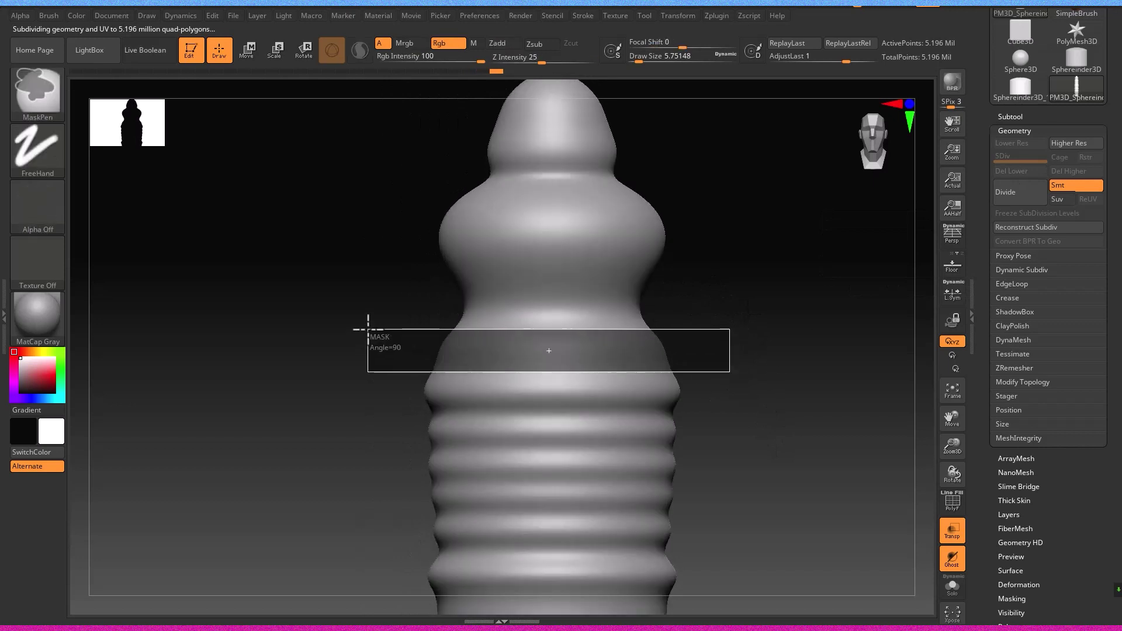
{"action": "left_click", "coordinate": [876, 497], "text": "ctrl"}
{"action": "scroll", "coordinate": [1038, 477], "scroll_direction": "down", "scroll_amount": 5}
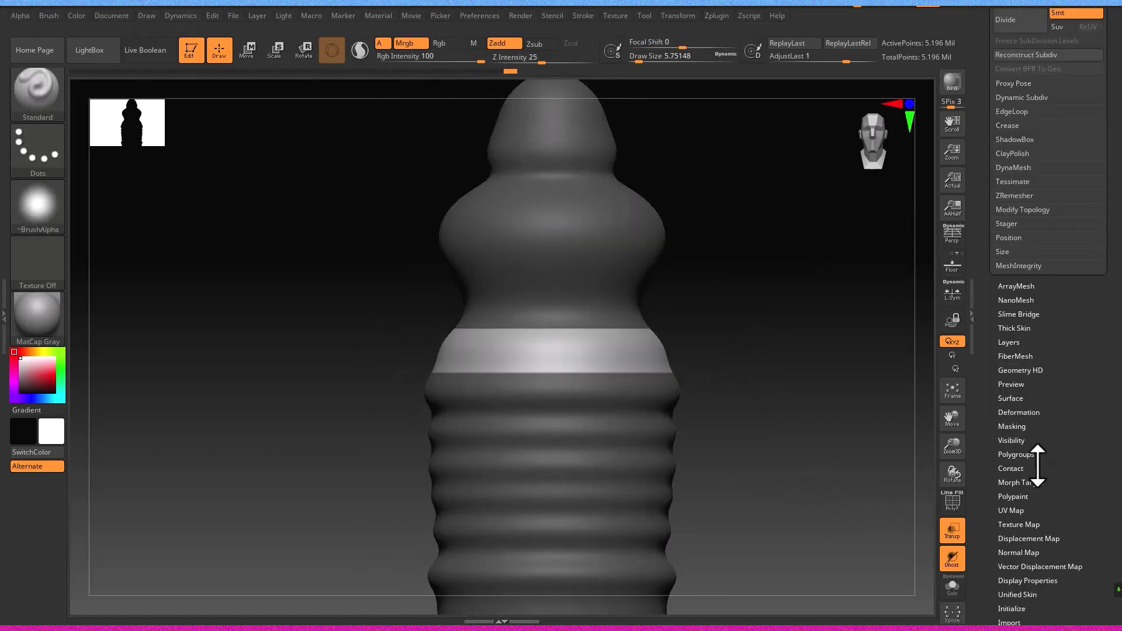
{"action": "left_click", "coordinate": [1018, 412]}
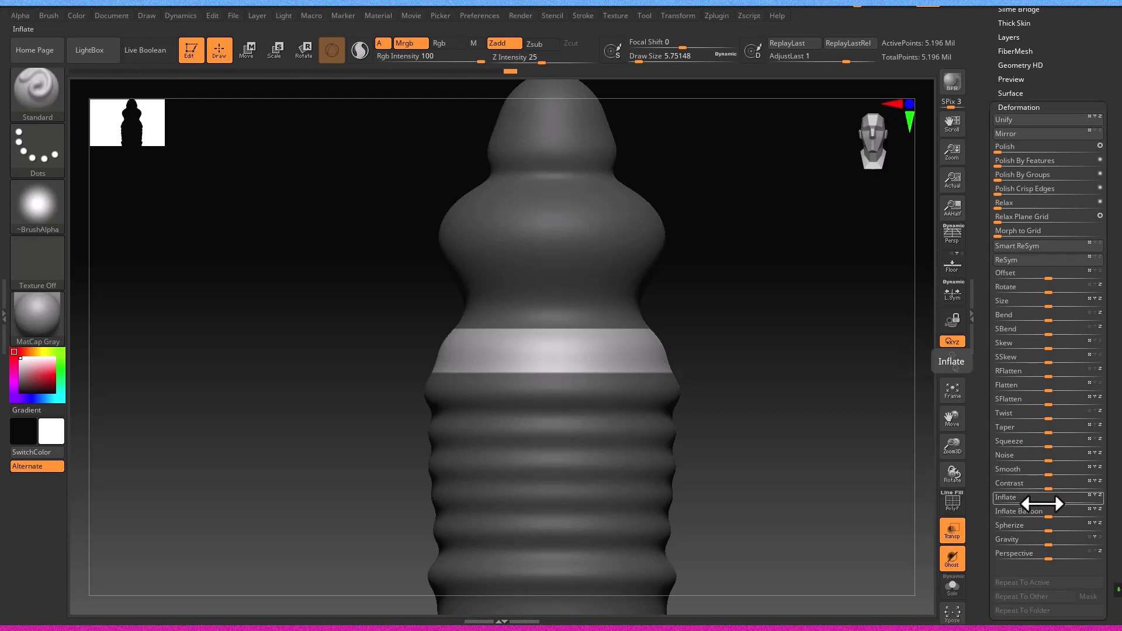
Balloon the free band outward slightly, then zoom out and turn the column to show its ribbed middle.
{"action": "left_click_drag", "start_coordinate": [1038, 504], "coordinate": [1021, 502]}
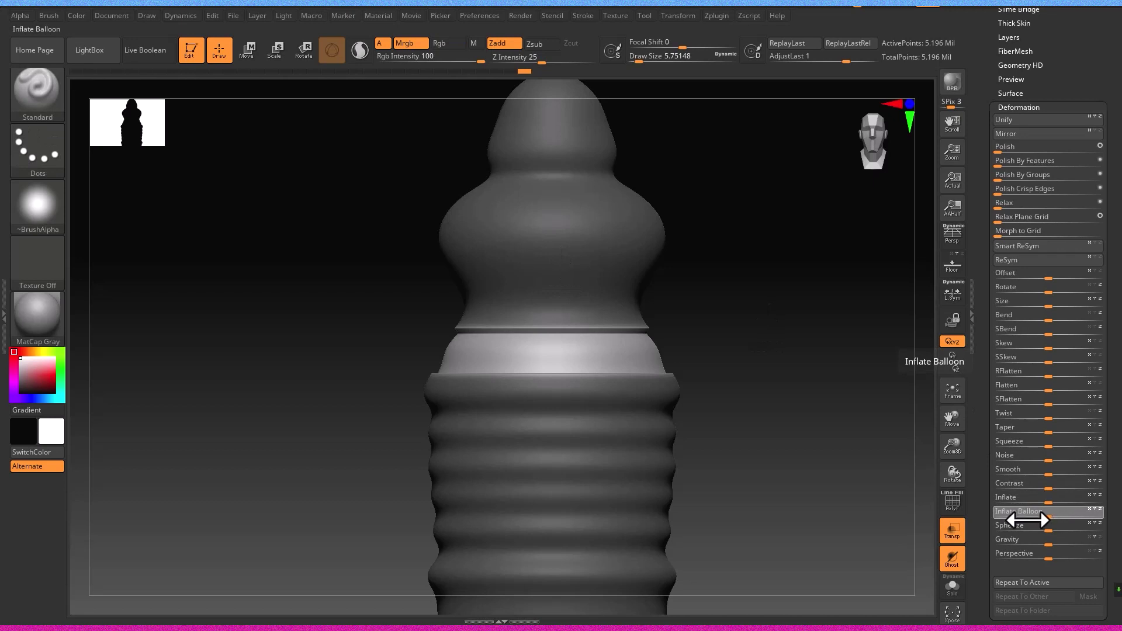
{"action": "left_click_drag", "start_coordinate": [1027, 520], "coordinate": [1040, 517]}
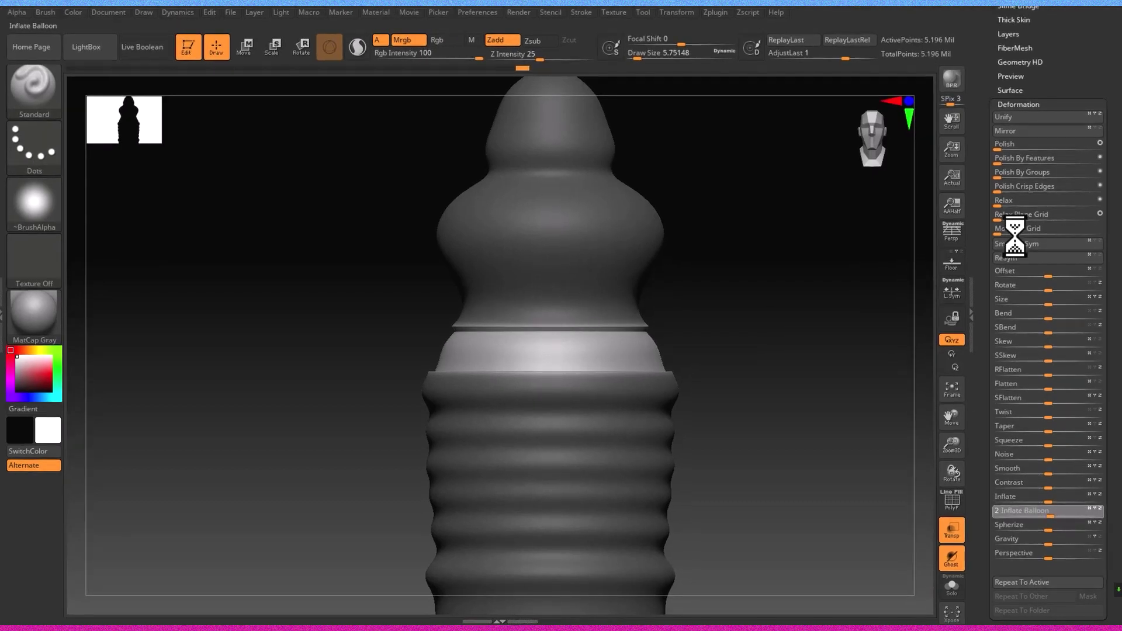
{"action": "mouse_move", "coordinate": [855, 478]}
{"action": "left_mouse_down", "text": "alt"}
{"action": "mouse_move", "coordinate": [508, 274]}
{"action": "mouse_move", "coordinate": [517, 339]}
{"action": "mouse_move", "coordinate": [521, 296]}
{"action": "mouse_move", "coordinate": [665, 296]}
{"action": "mouse_move", "coordinate": [643, 301]}
{"action": "mouse_move", "coordinate": [634, 406]}
{"action": "mouse_move", "coordinate": [651, 393]}
{"action": "left_mouse_up", "text": "alt"}
{"action": "mouse_move", "coordinate": [637, 456]}
{"action": "left_mouse_down"}
{"action": "mouse_move", "coordinate": [606, 514]}
{"action": "mouse_move", "coordinate": [657, 516]}
{"action": "mouse_move", "coordinate": [631, 507]}
{"action": "mouse_move", "coordinate": [631, 401]}
{"action": "mouse_move", "coordinate": [651, 388]}
{"action": "mouse_move", "coordinate": [643, 395]}
{"action": "mouse_move", "coordinate": [618, 344]}
{"action": "mouse_move", "coordinate": [591, 352]}
{"action": "mouse_move", "coordinate": [571, 16]}
{"action": "left_mouse_up"}
{"action": "left_click", "coordinate": [680, 16]}
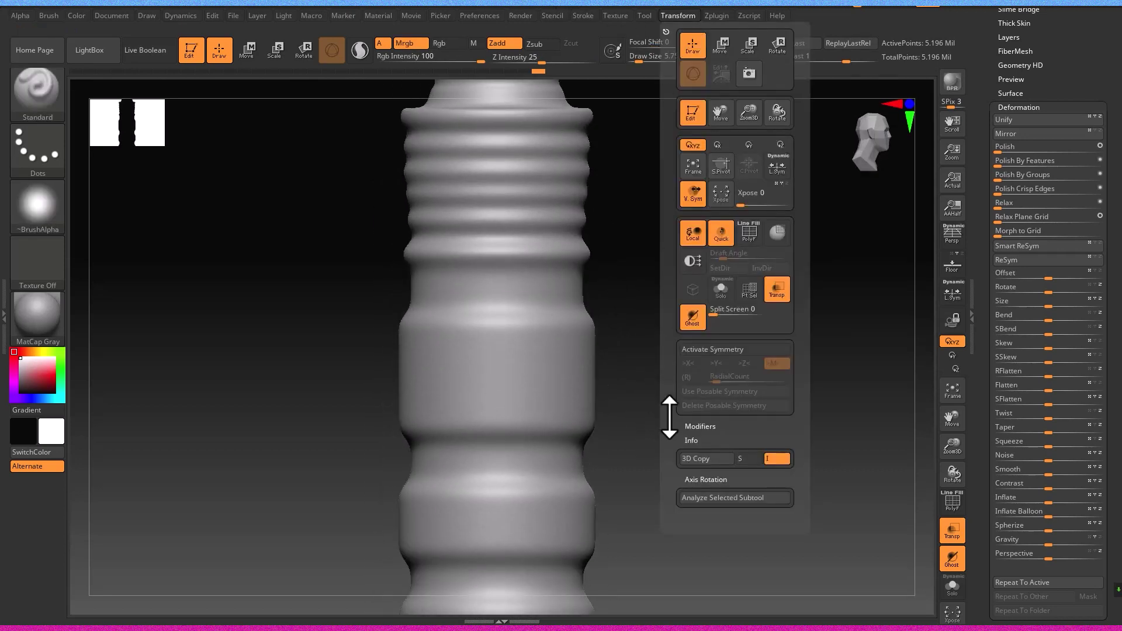
Turn on radial symmetry around the Y axis with X off and RadialCount 5.
{"action": "left_click", "coordinate": [748, 353]}
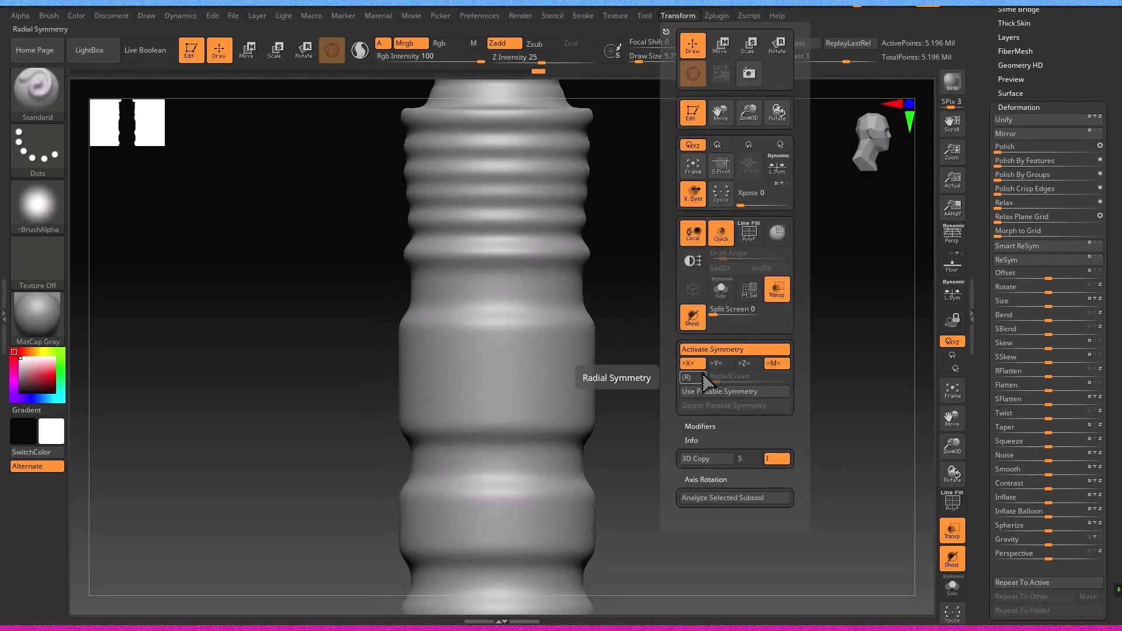
{"action": "left_click", "coordinate": [700, 378]}
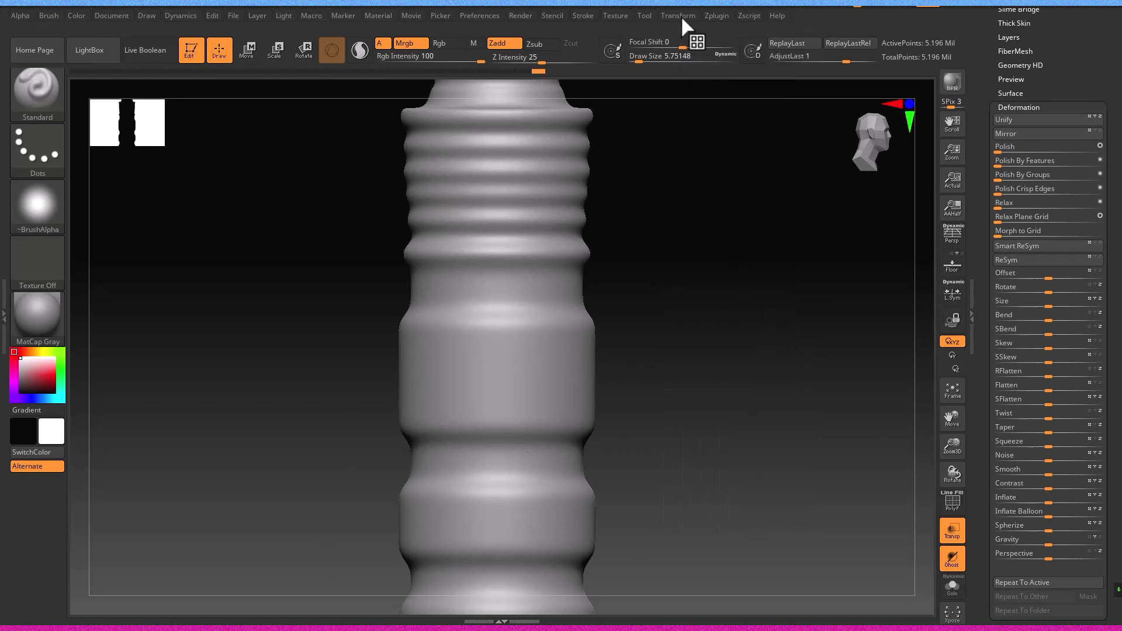
{"action": "left_click", "coordinate": [665, 18]}
{"action": "left_click", "coordinate": [715, 362]}
{"action": "left_click", "coordinate": [686, 363]}
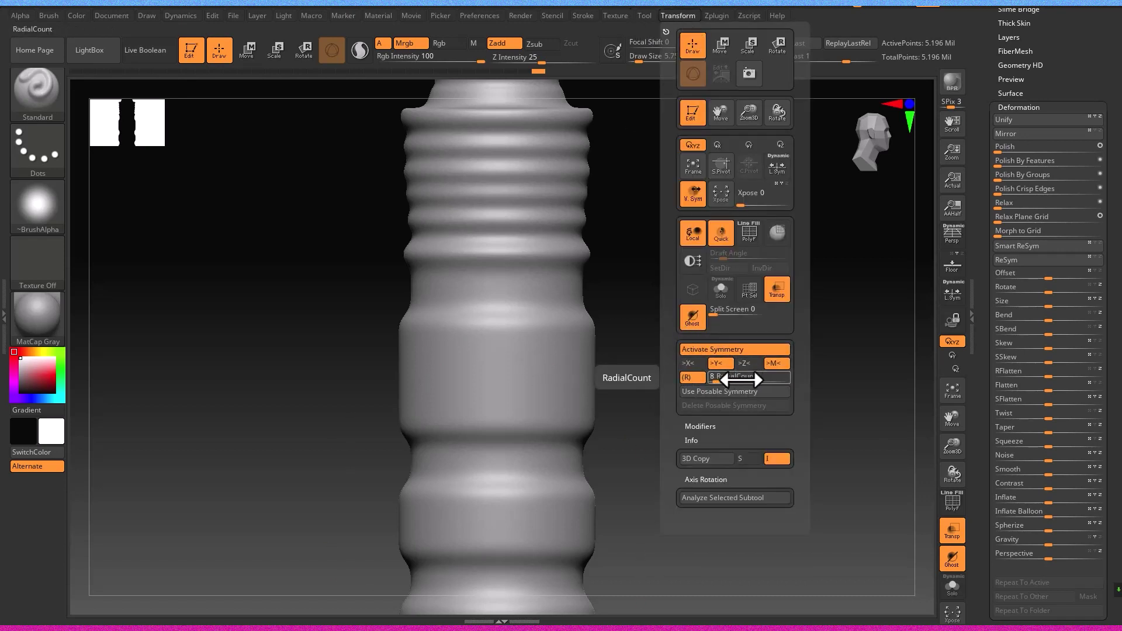
{"action": "left_click_drag", "start_coordinate": [748, 376], "coordinate": [675, 378]}
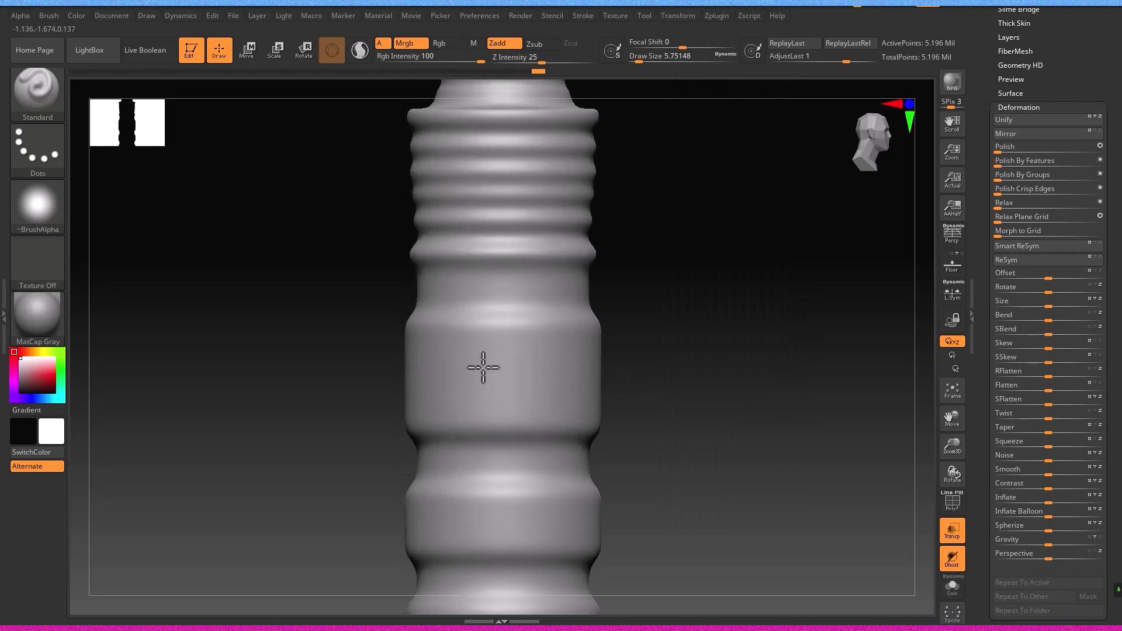
Enlarge the brush to about 65 and sculpt diagonal raised ridges around the wide band with Zadd.
{"action": "key", "text": "s"}
{"action": "left_click_drag", "start_coordinate": [543, 372], "coordinate": [551, 383]}
{"action": "scroll", "coordinate": [551, 384], "scroll_direction": "up", "scroll_amount": 3}
{"action": "key", "text": "s"}
{"action": "left_click_drag", "start_coordinate": [508, 428], "coordinate": [521, 431]}
{"action": "left_click_drag", "start_coordinate": [495, 392], "coordinate": [417, 285]}
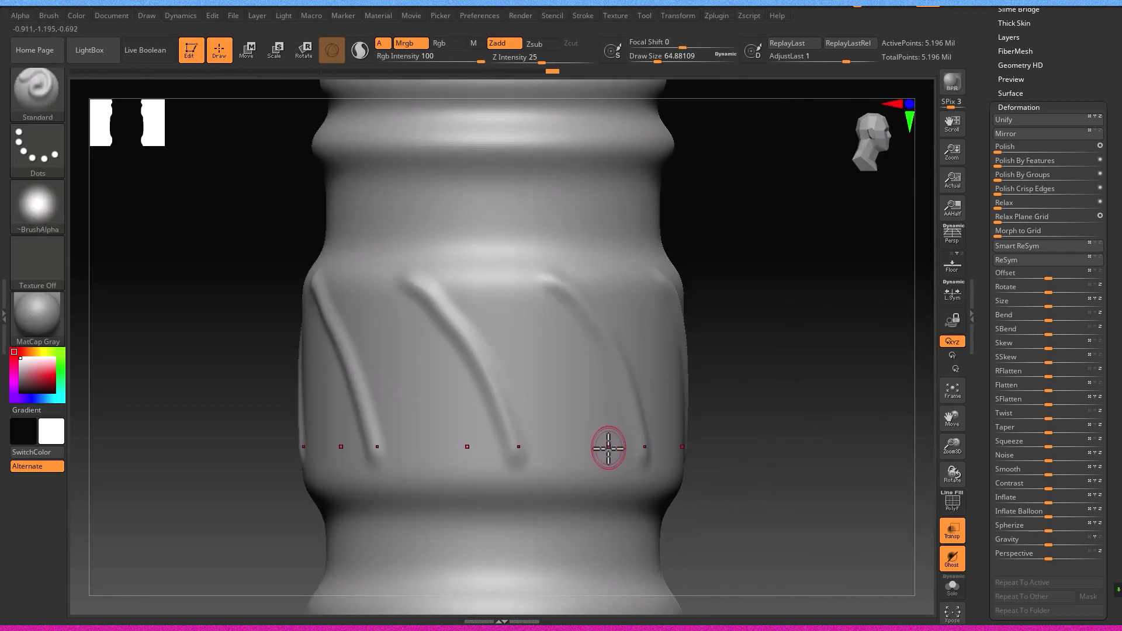
{"action": "key", "text": "ctrl+z"}
{"action": "left_click_drag", "start_coordinate": [524, 460], "coordinate": [408, 270]}
{"action": "left_click_drag", "start_coordinate": [430, 345], "coordinate": [516, 391], "text": "alt"}
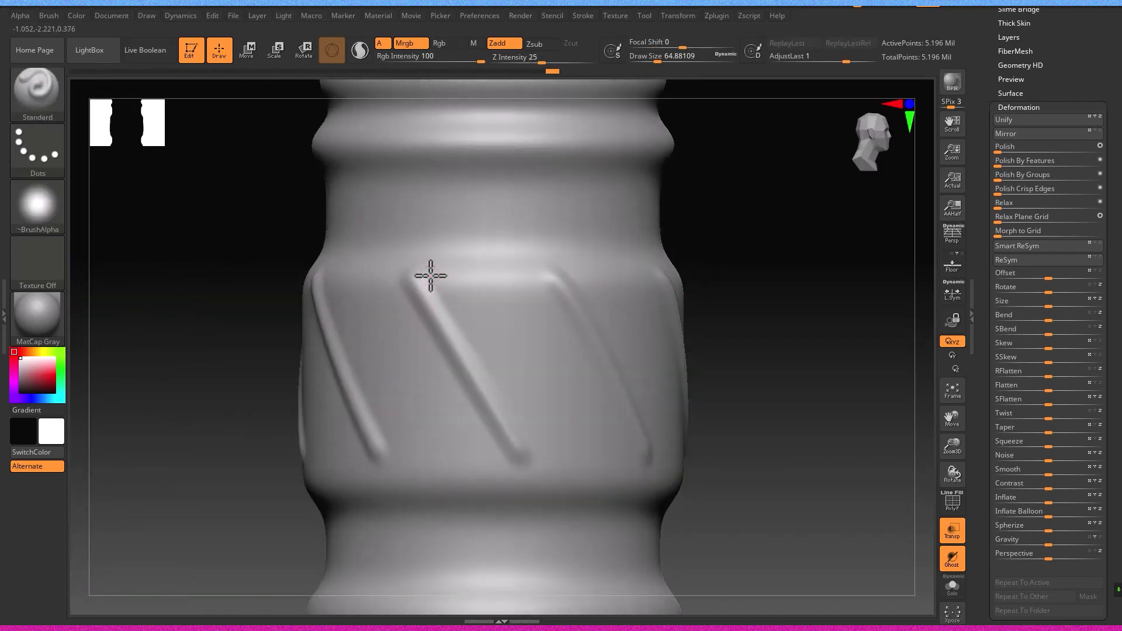
{"action": "left_click_drag", "start_coordinate": [534, 448], "coordinate": [530, 274]}
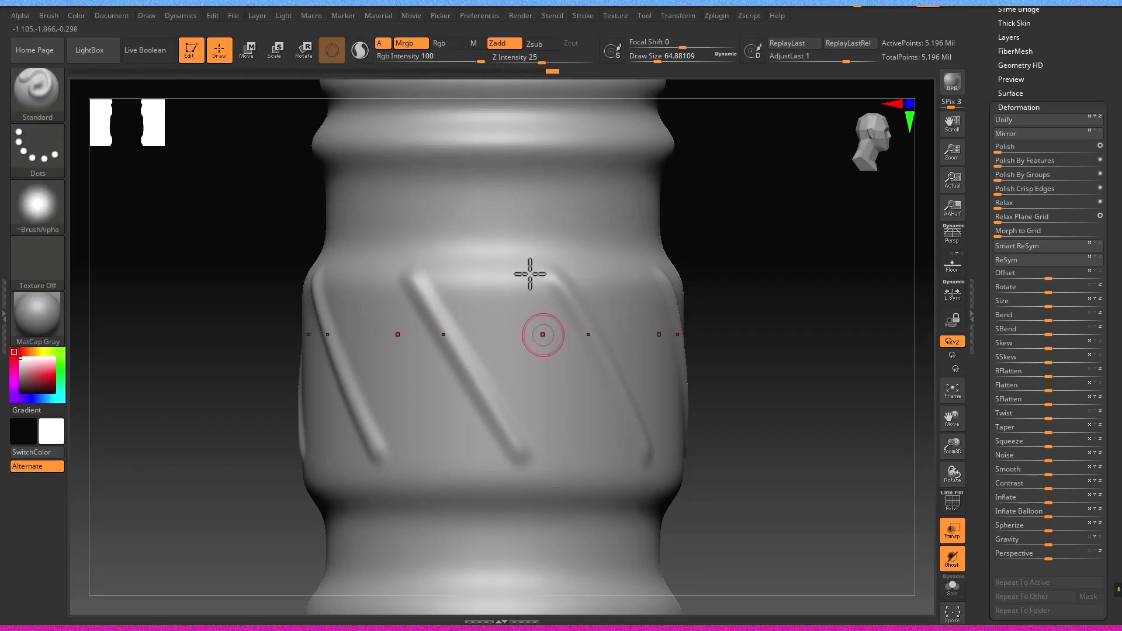
Switch to Zsub and carve grooves alongside the diagonal ridges.
{"action": "left_click", "coordinate": [530, 45]}
{"action": "mouse_move", "coordinate": [518, 461]}
{"action": "left_mouse_down"}
{"action": "mouse_move", "coordinate": [541, 454]}
{"action": "mouse_move", "coordinate": [534, 447]}
{"action": "left_mouse_up"}
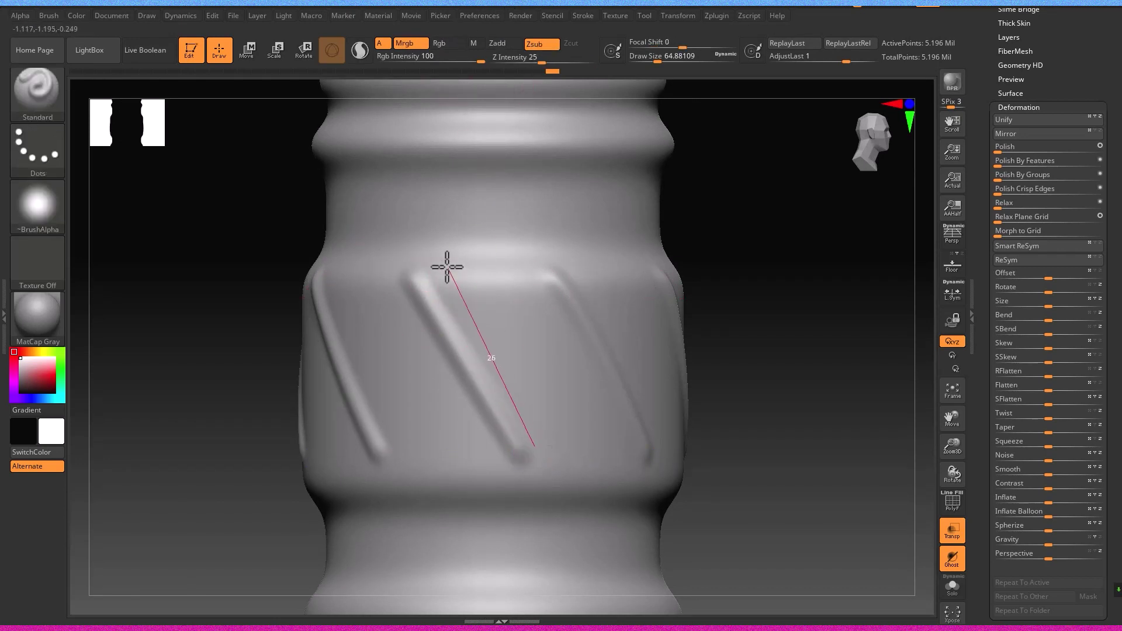
{"action": "left_click_drag", "start_coordinate": [434, 326], "coordinate": [430, 312]}
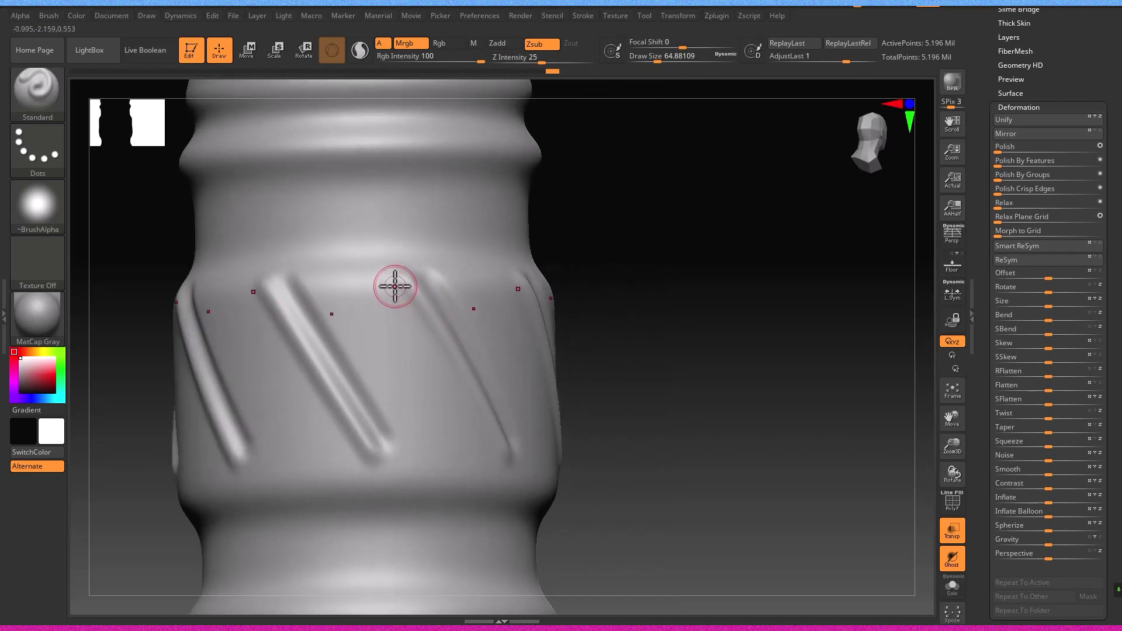
{"action": "left_click_drag", "start_coordinate": [494, 463], "coordinate": [492, 458]}
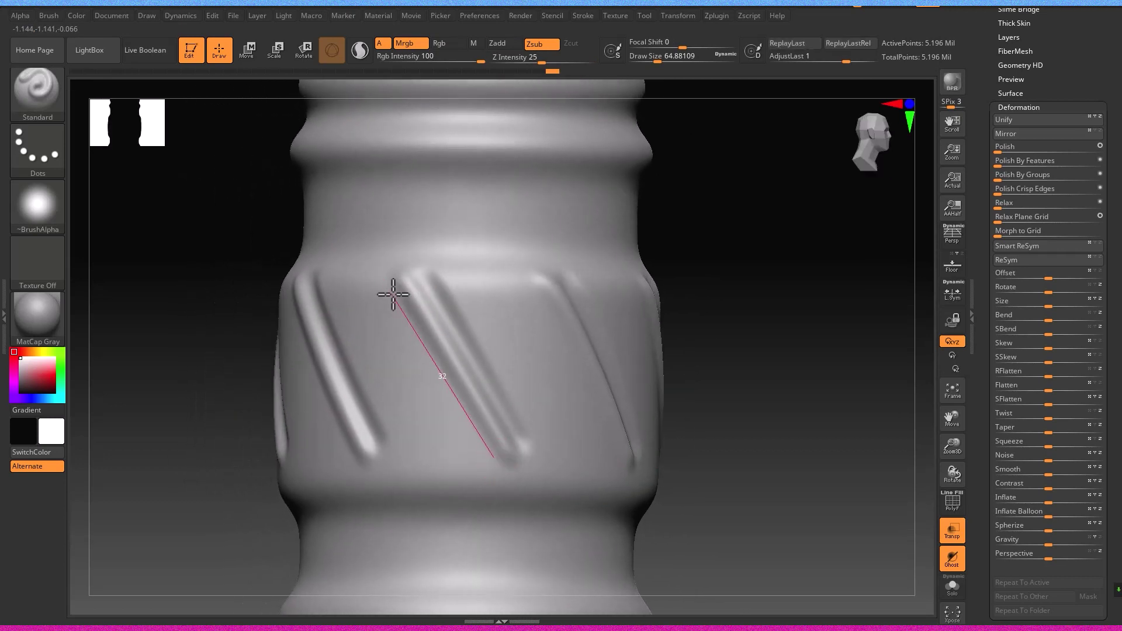
{"action": "left_click_drag", "start_coordinate": [397, 295], "coordinate": [393, 296]}
{"action": "mouse_move", "coordinate": [514, 406]}
{"action": "right_mouse_down"}
{"action": "mouse_move", "coordinate": [450, 375]}
{"action": "mouse_move", "coordinate": [494, 459]}
{"action": "right_mouse_up"}
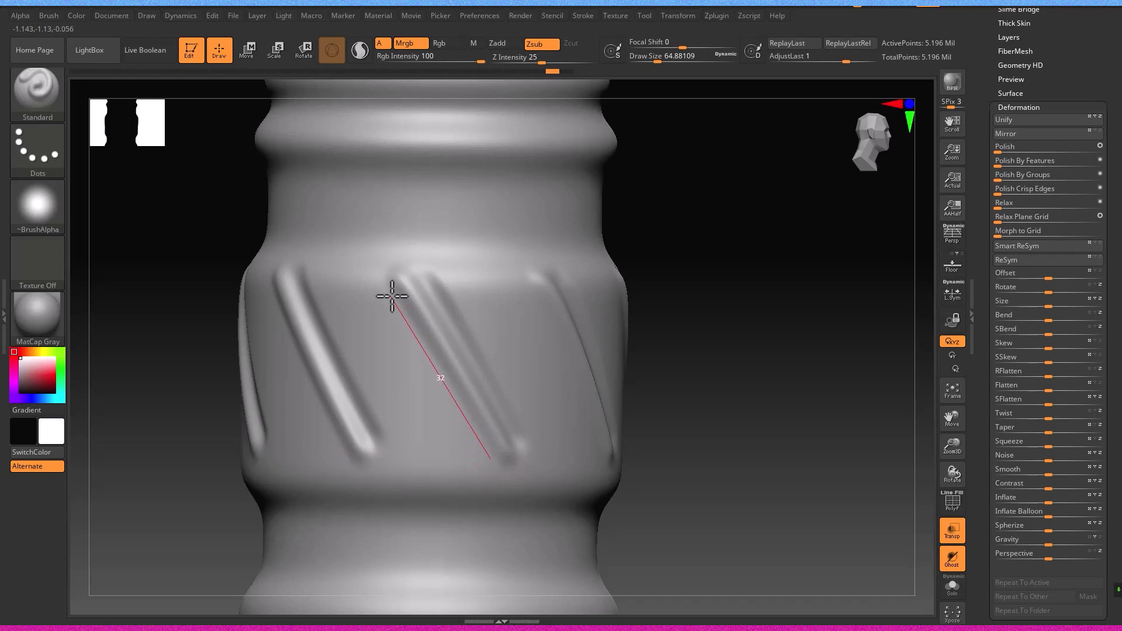
{"action": "left_click_drag", "start_coordinate": [392, 297], "coordinate": [392, 296]}
{"action": "right_click_drag", "start_coordinate": [488, 375], "coordinate": [459, 371]}
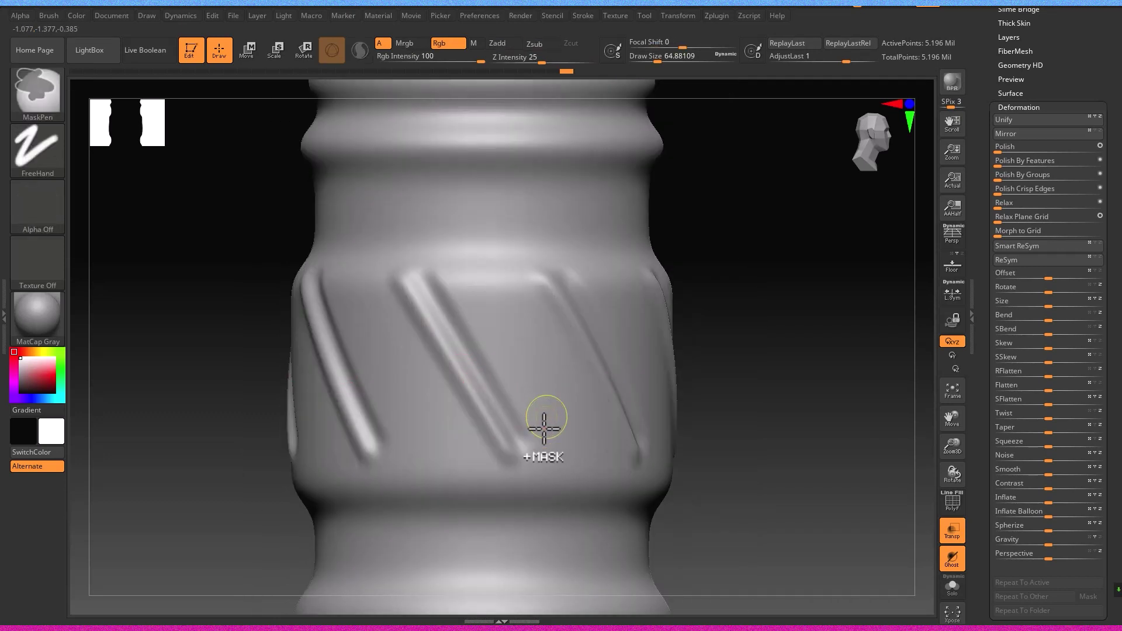
Carve grooves beside the last ridges, Shift-smooth, and bring the next band down into view.
{"action": "right_click_drag", "start_coordinate": [546, 419], "coordinate": [527, 439]}
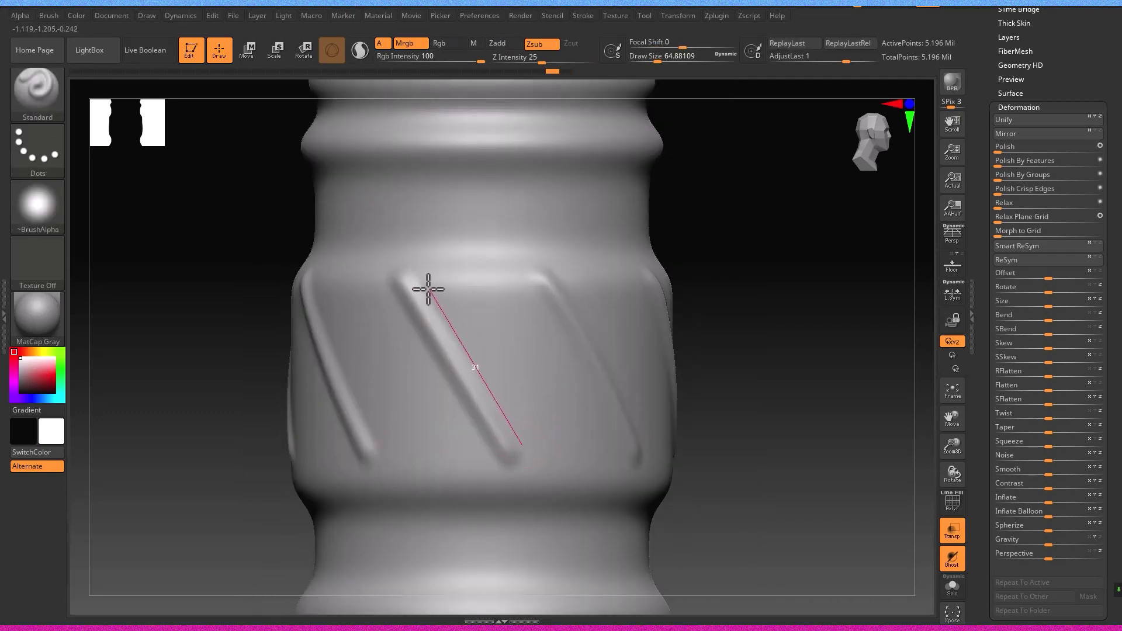
{"action": "left_click_drag", "start_coordinate": [424, 287], "coordinate": [424, 287]}
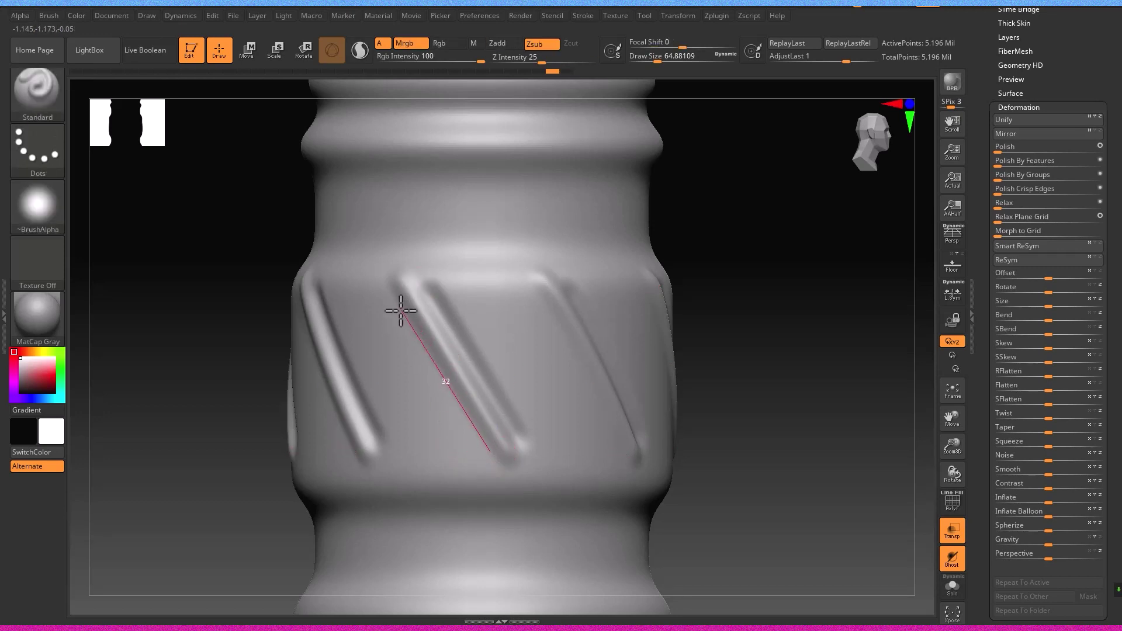
{"action": "left_click_drag", "start_coordinate": [401, 309], "coordinate": [416, 371]}
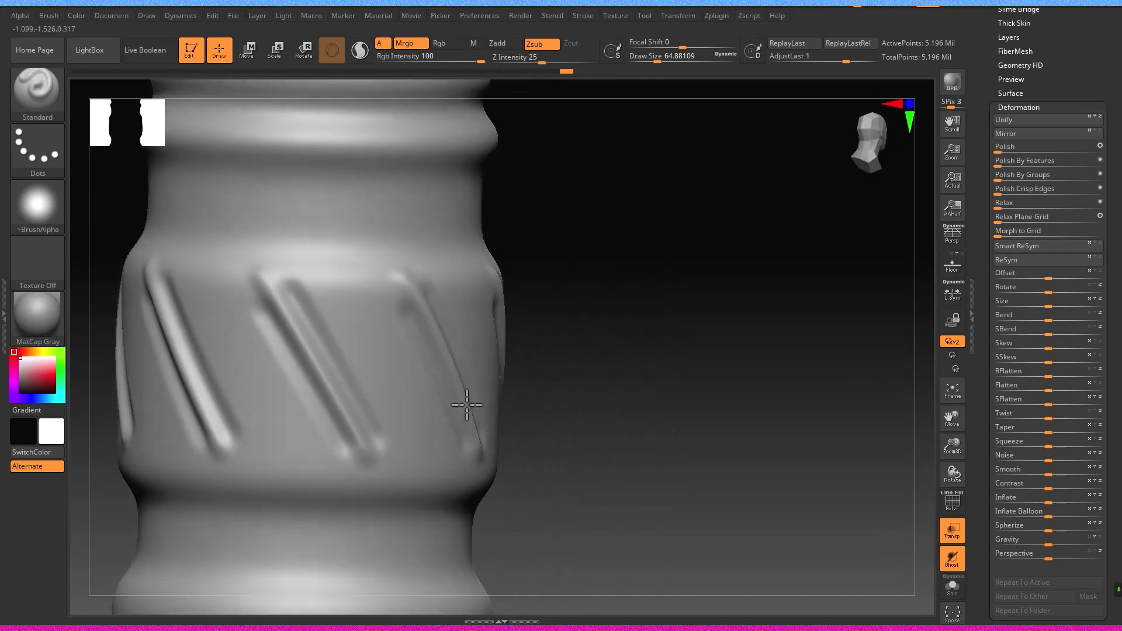
{"action": "key", "text": "shift"}
{"action": "mouse_move", "coordinate": [581, 408]}
{"action": "right_mouse_down", "text": "alt"}
{"action": "mouse_move", "coordinate": [531, 436]}
{"action": "mouse_move", "coordinate": [523, 376]}
{"action": "mouse_move", "coordinate": [545, 421]}
{"action": "mouse_move", "coordinate": [493, 418]}
{"action": "right_mouse_up", "text": "alt"}
{"action": "left_click_drag", "start_coordinate": [493, 418], "coordinate": [508, 335]}
{"action": "left_click", "coordinate": [508, 335]}
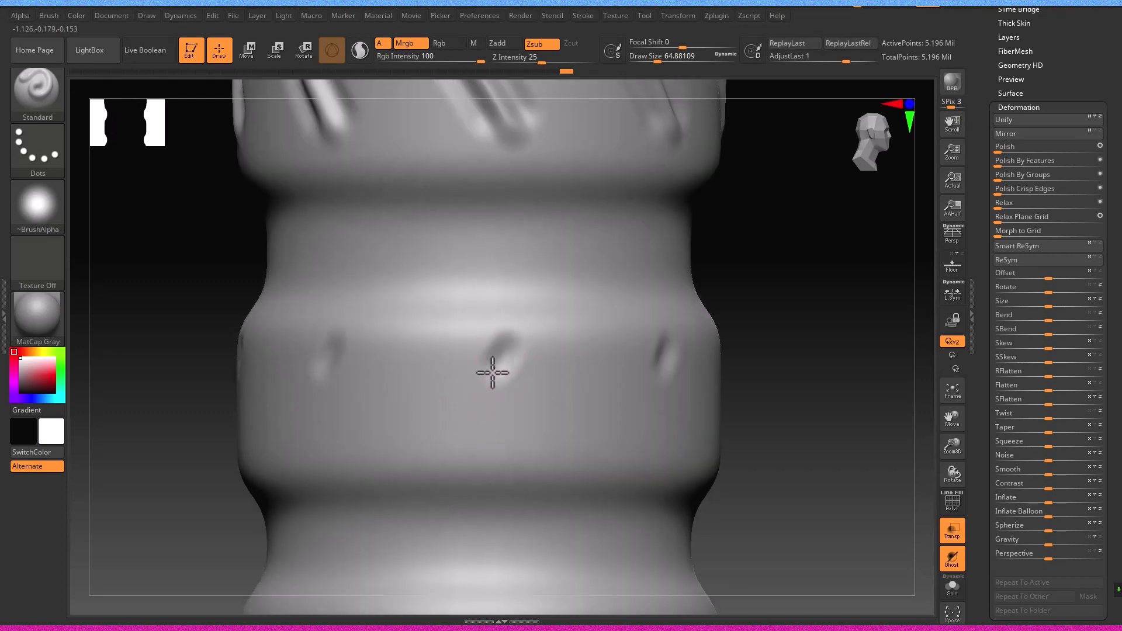
Switch to ClayBuildup with a FreeHand stroke and choose Alpha 15.
{"action": "left_click", "coordinate": [491, 344]}
{"action": "key", "text": "ctrl+z"}
{"action": "left_click", "coordinate": [37, 205]}
{"action": "left_click", "coordinate": [171, 225]}
{"action": "left_click", "coordinate": [38, 204]}
{"action": "left_click", "coordinate": [330, 289]}
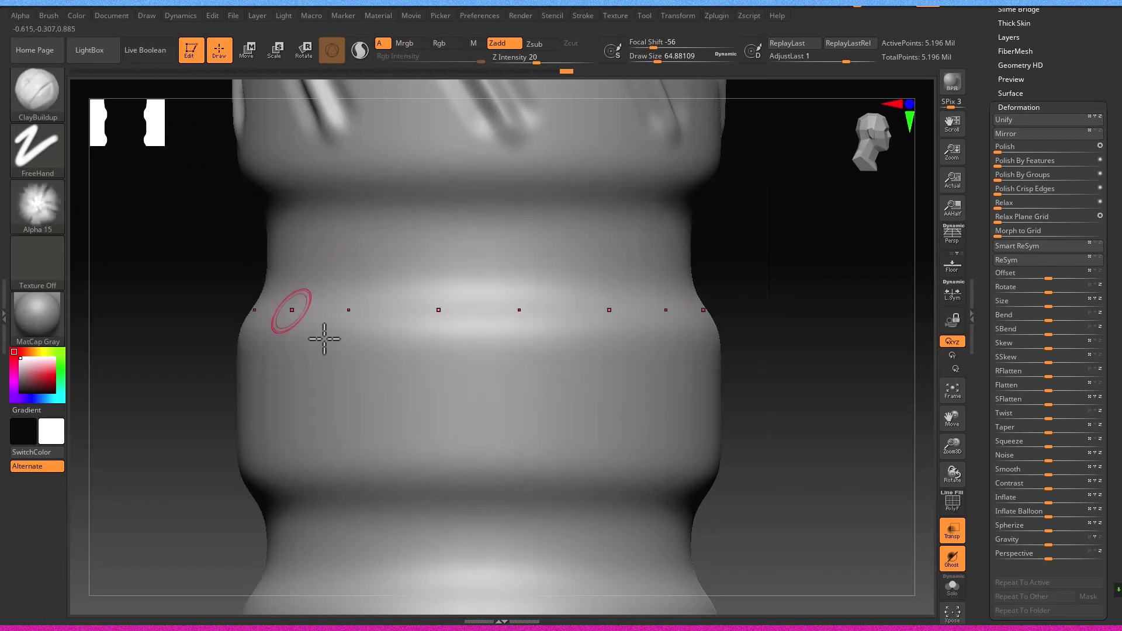
{"action": "left_click", "coordinate": [486, 346]}
{"action": "key", "text": "ctrl+z"}
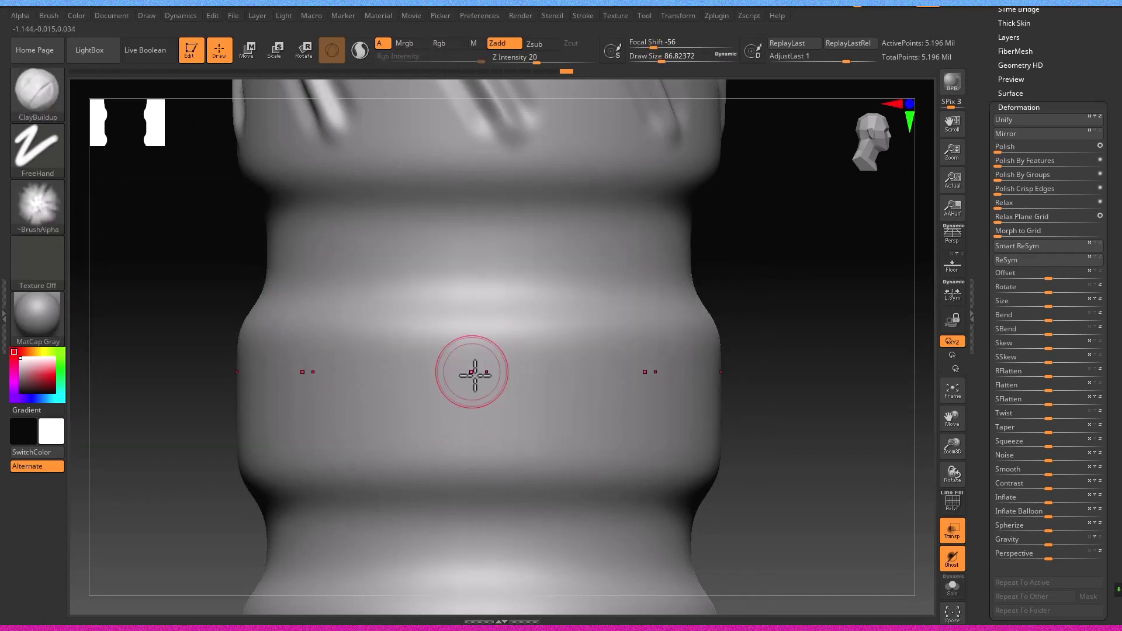
Raise Draw Size to about 163 and stamp feathery Alpha 15 patterns around the band.
{"action": "key", "text": "s"}
{"action": "mouse_move", "coordinate": [495, 377]}
{"action": "left_mouse_down"}
{"action": "mouse_move", "coordinate": [514, 378]}
{"action": "mouse_move", "coordinate": [485, 403]}
{"action": "left_mouse_up"}
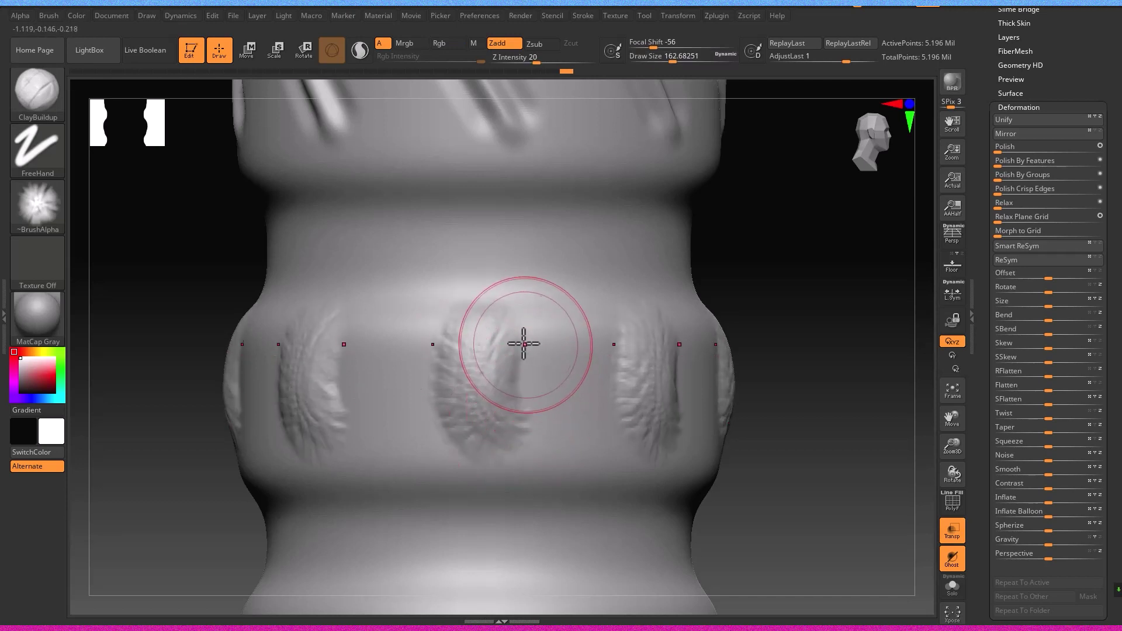
{"action": "left_click_drag", "start_coordinate": [526, 355], "coordinate": [513, 411]}
{"action": "key", "text": "ctrl+z"}
{"action": "key", "text": "ctrl+z"}
{"action": "key", "text": "ctrl+z"}
{"action": "key", "text": "ctrl+z"}
{"action": "key", "text": "ctrl+z"}
{"action": "key", "text": "ctrl+shift+z"}
{"action": "key", "text": "ctrl+shift+z"}
{"action": "key", "text": "ctrl+shift+z"}
{"action": "key", "text": "f"}
{"action": "mouse_move", "coordinate": [388, 424]}
{"action": "left_mouse_down"}
{"action": "mouse_move", "coordinate": [484, 437]}
{"action": "mouse_move", "coordinate": [463, 446]}
{"action": "mouse_move", "coordinate": [396, 327]}
{"action": "left_mouse_up"}
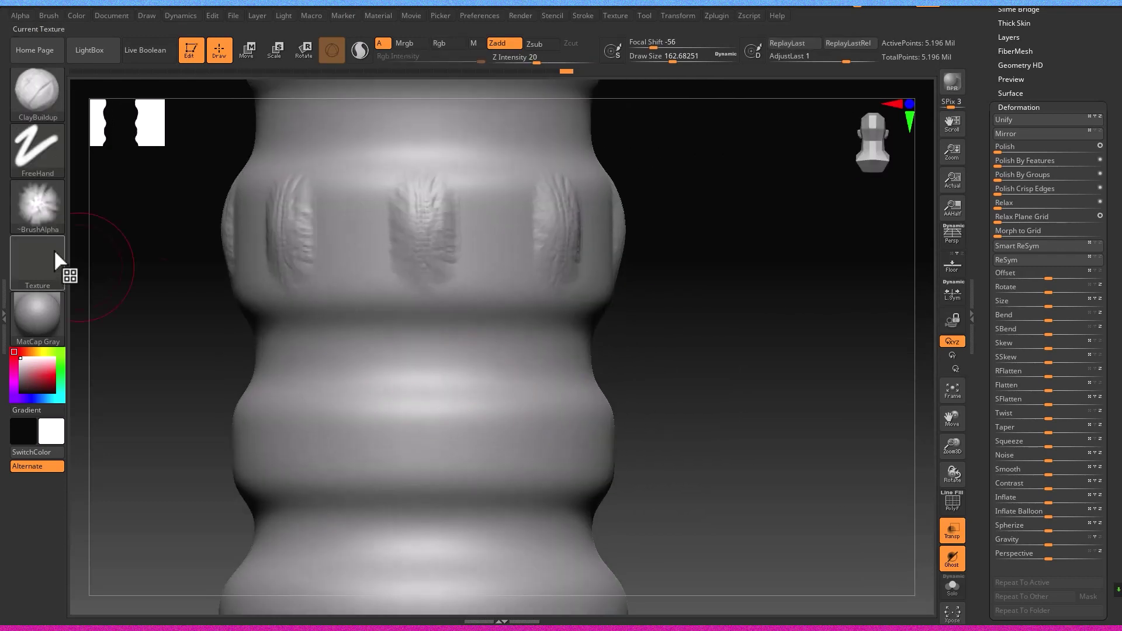
Choose Alpha 25 and stamp it around the lower band.
{"action": "left_click", "coordinate": [35, 205]}
{"action": "left_click", "coordinate": [175, 315]}
{"action": "left_click_drag", "start_coordinate": [431, 444], "coordinate": [433, 426]}
Undo the Alpha 25 stamps and stipple the next band down with Alpha 24.
{"action": "key", "text": "ctrl+z"}
{"action": "left_click", "coordinate": [35, 213]}
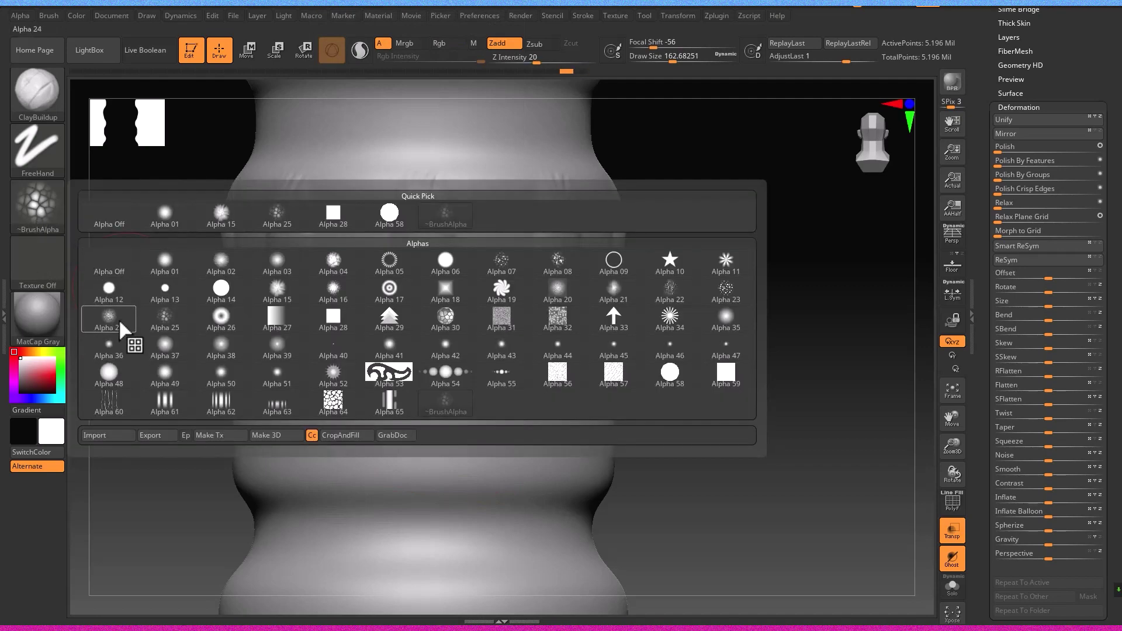
{"action": "left_click", "coordinate": [120, 322]}
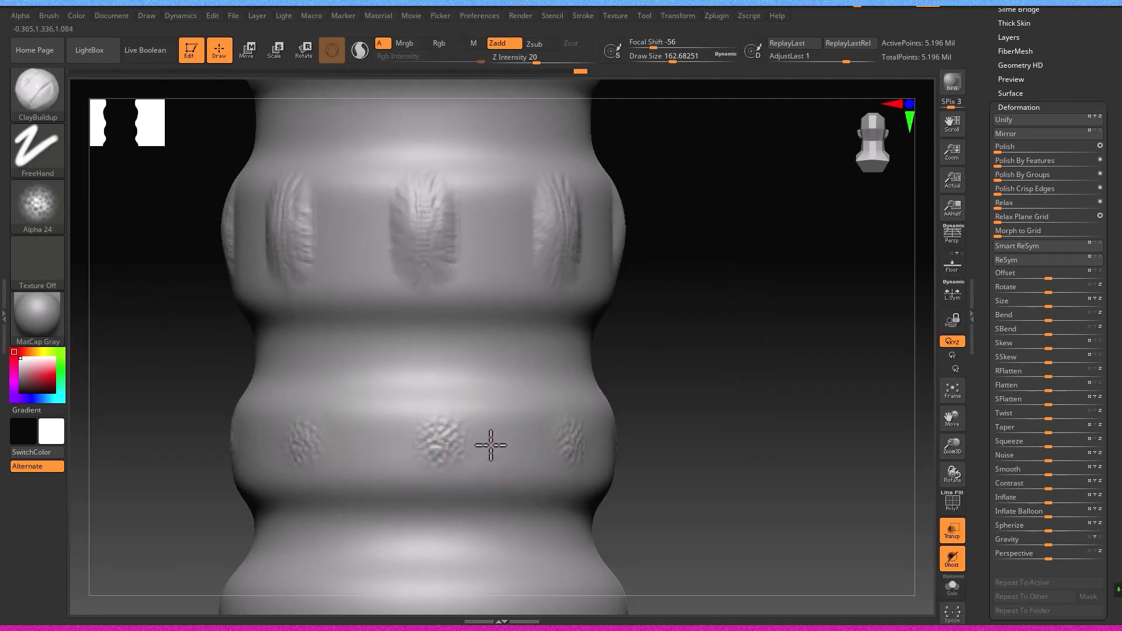
{"action": "key", "text": "ctrl+z"}
{"action": "key", "text": "ctrl+z"}
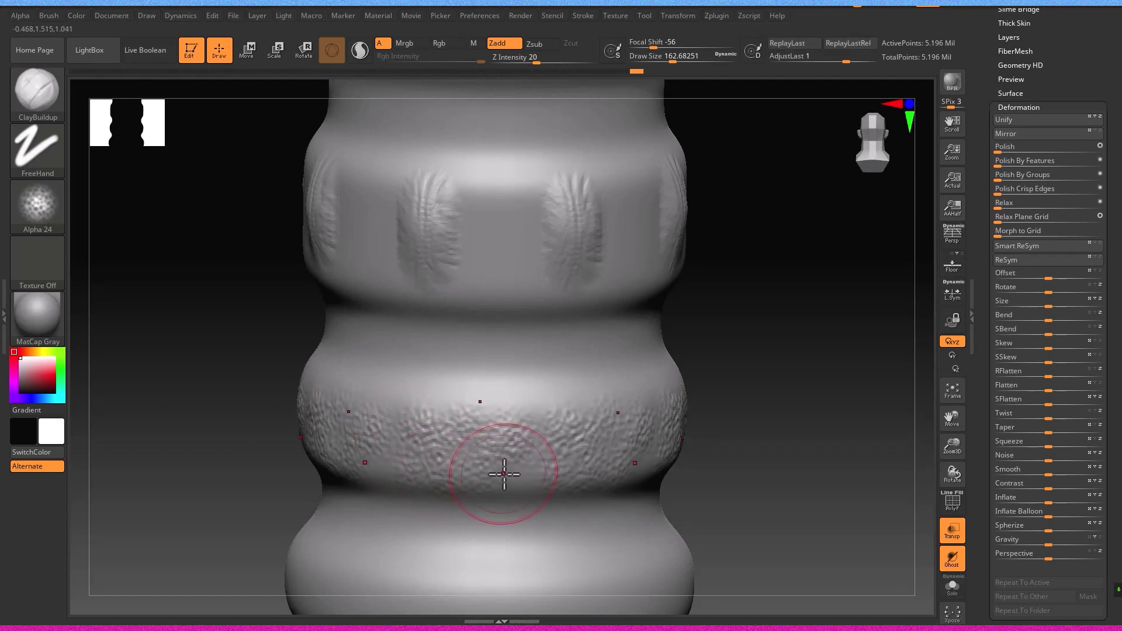
{"action": "key", "text": "ctrl+z"}
{"action": "key", "text": "ctrl+z"}
{"action": "key", "text": "ctrl+z"}
{"action": "key", "text": "ctrl+z"}
{"action": "key", "text": "ctrl+z"}
{"action": "key", "text": "ctrl+z"}
{"action": "key", "text": "ctrl+z"}
{"action": "key", "text": "ctrl+z"}
{"action": "key", "text": "ctrl+z"}
{"action": "key", "text": "ctrl+z"}
{"action": "key", "text": "ctrl+z"}
{"action": "key", "text": "ctrl+z"}
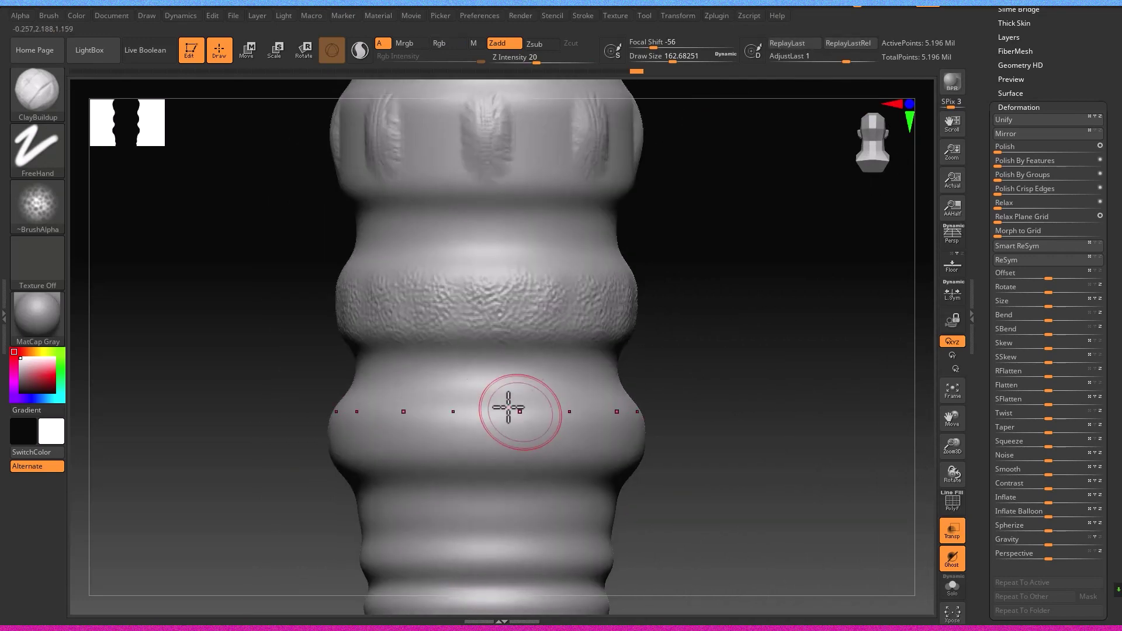
{"action": "left_click", "coordinate": [22, 205]}
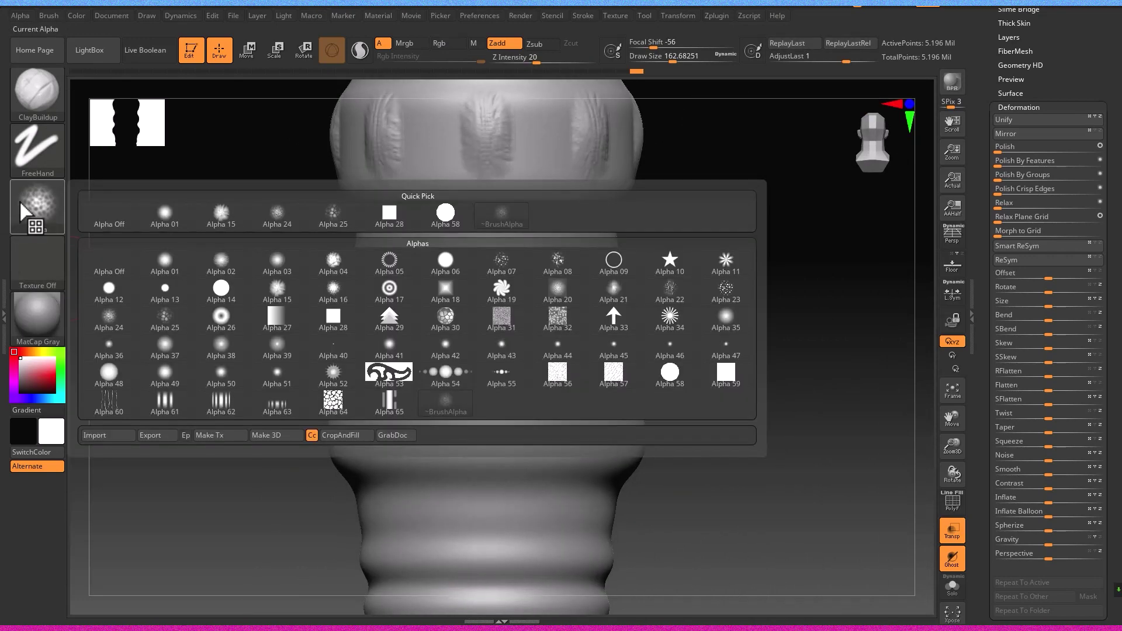
Switch to the DragRect stroke and stamp a large Alpha 34 starburst on the lower ring.
{"action": "left_click", "coordinate": [670, 319]}
{"action": "left_click", "coordinate": [500, 450]}
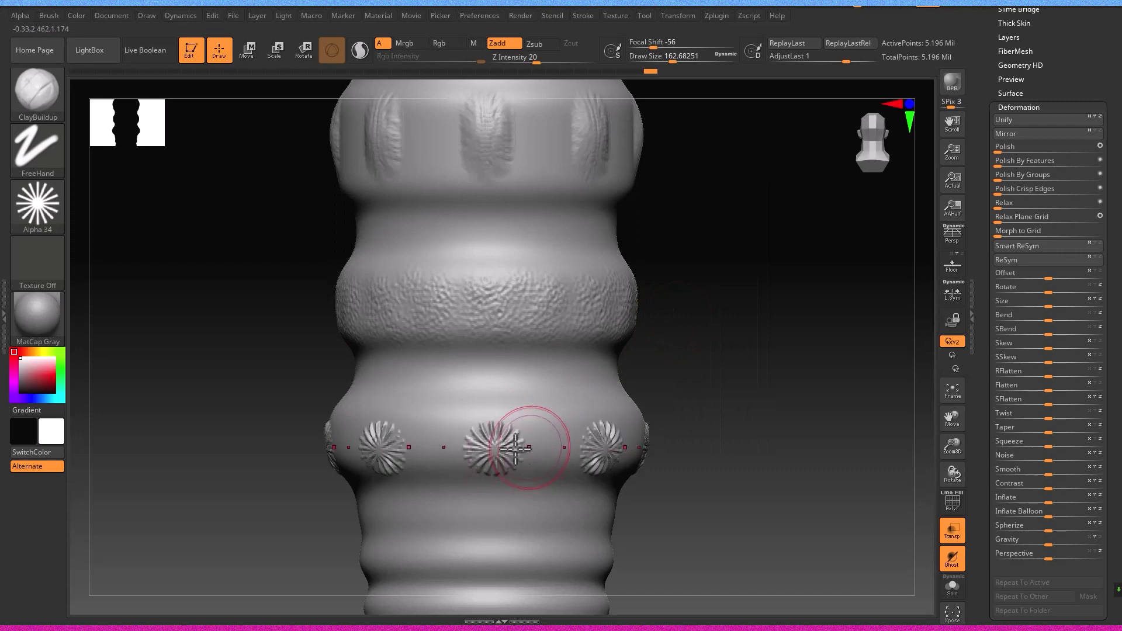
{"action": "key", "text": "ctrl+z"}
{"action": "left_click", "coordinate": [36, 222]}
{"action": "left_click", "coordinate": [24, 151]}
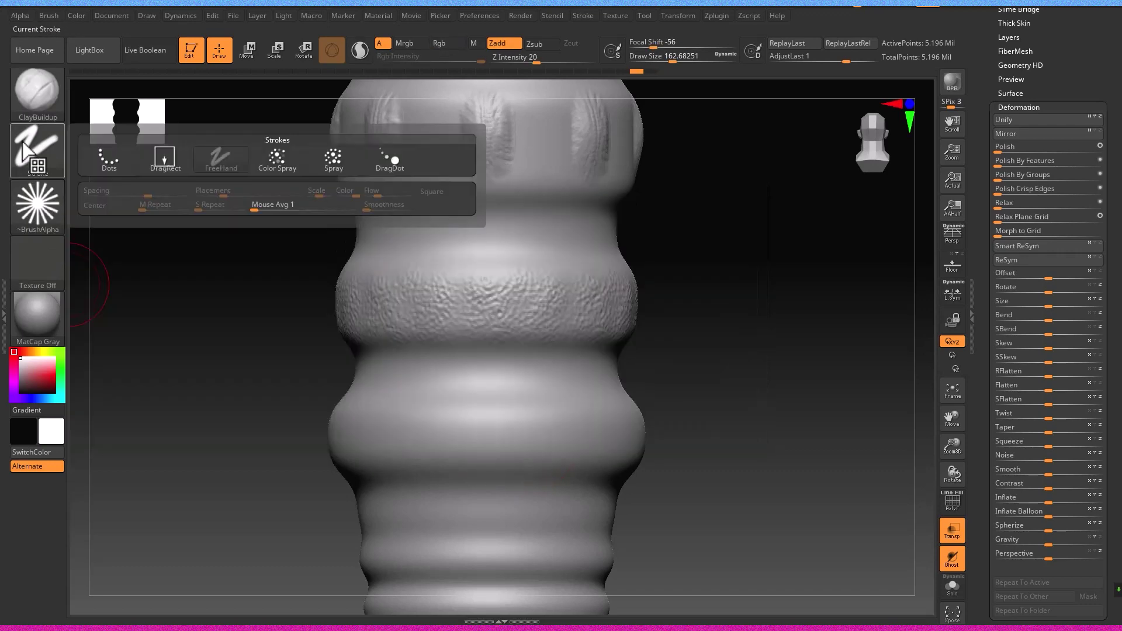
{"action": "left_click", "coordinate": [173, 166]}
{"action": "mouse_move", "coordinate": [490, 451]}
{"action": "left_mouse_down"}
{"action": "mouse_move", "coordinate": [493, 537]}
{"action": "mouse_move", "coordinate": [486, 525]}
{"action": "left_mouse_up"}
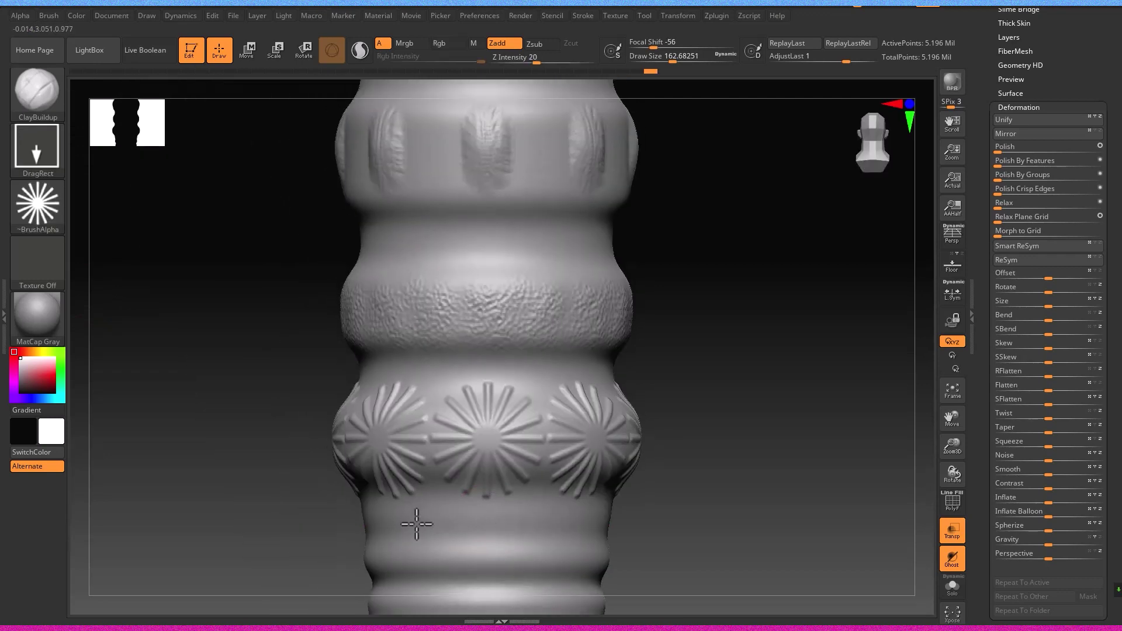
Choose the Alpha 19 swirl and stamp swirls around the lower and middle bands.
{"action": "left_click", "coordinate": [26, 219]}
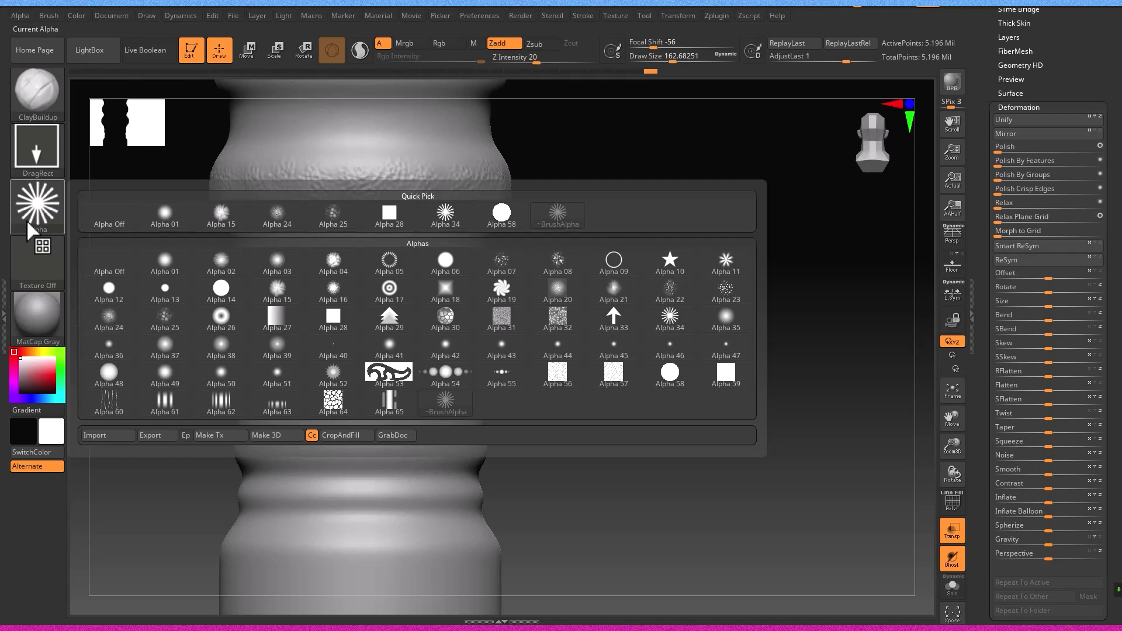
{"action": "left_click", "coordinate": [37, 205]}
{"action": "left_click", "coordinate": [501, 287]}
{"action": "left_click_drag", "start_coordinate": [558, 319], "coordinate": [578, 237], "text": "alt"}
{"action": "mouse_move", "coordinate": [420, 378]}
{"action": "left_mouse_down"}
{"action": "mouse_move", "coordinate": [440, 445]}
{"action": "mouse_move", "coordinate": [491, 274]}
{"action": "mouse_move", "coordinate": [464, 371]}
{"action": "mouse_move", "coordinate": [514, 450]}
{"action": "left_mouse_up"}
{"action": "left_click_drag", "start_coordinate": [473, 419], "coordinate": [493, 431]}
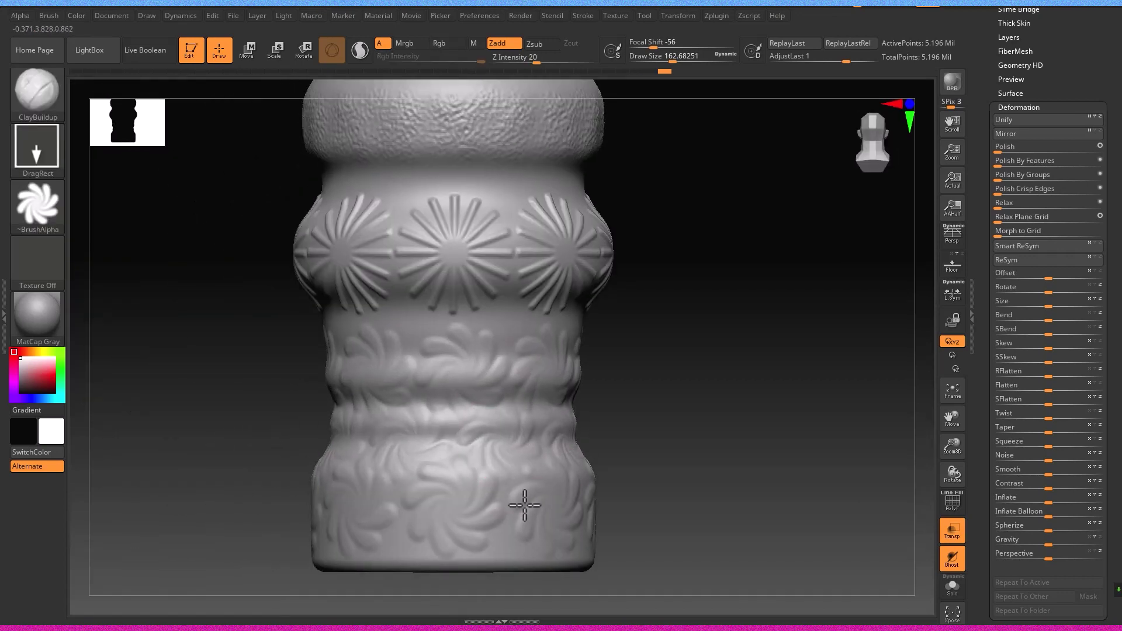
Stamp a ring of swirls on the smooth band and floral swirls on the grooved band.
{"action": "mouse_move", "coordinate": [542, 467]}
{"action": "left_mouse_down", "text": "alt"}
{"action": "mouse_move", "coordinate": [514, 380]}
{"action": "mouse_move", "coordinate": [510, 504]}
{"action": "left_mouse_up", "text": "alt"}
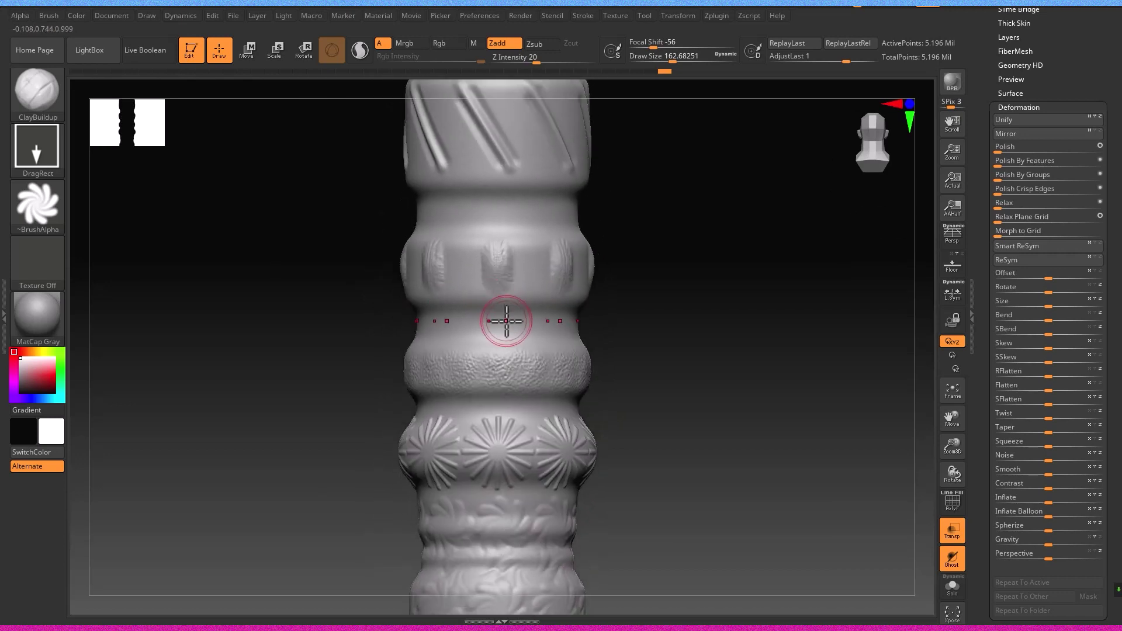
{"action": "left_click_drag", "start_coordinate": [495, 324], "coordinate": [515, 392]}
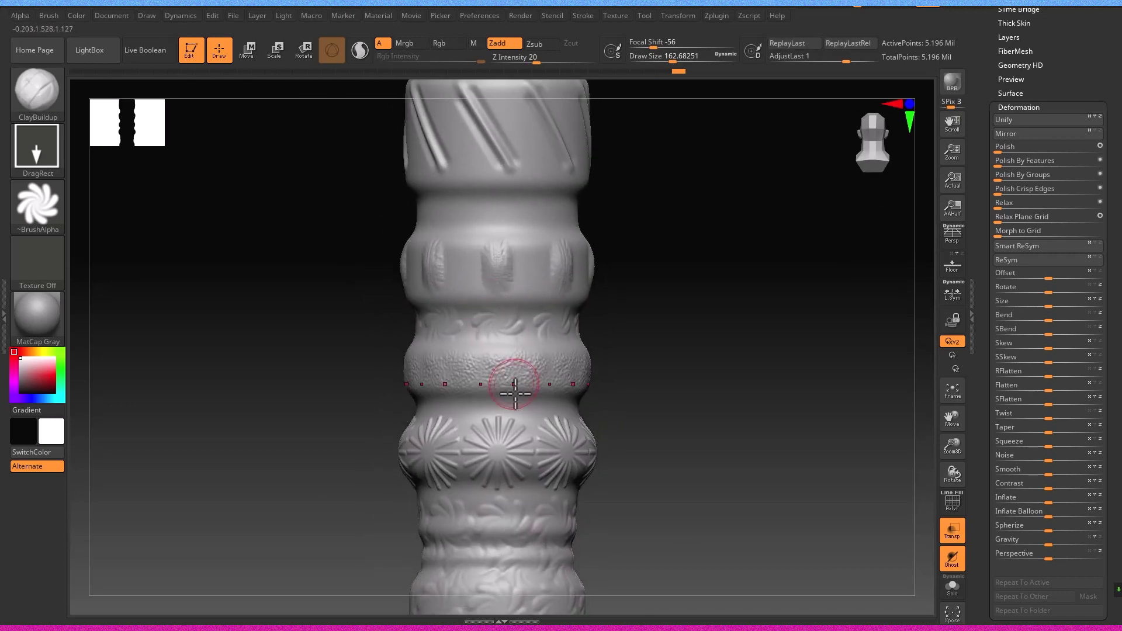
{"action": "mouse_move", "coordinate": [517, 302]}
{"action": "left_mouse_down", "text": "alt"}
{"action": "mouse_move", "coordinate": [509, 450]}
{"action": "mouse_move", "coordinate": [503, 420]}
{"action": "left_mouse_up", "text": "alt"}
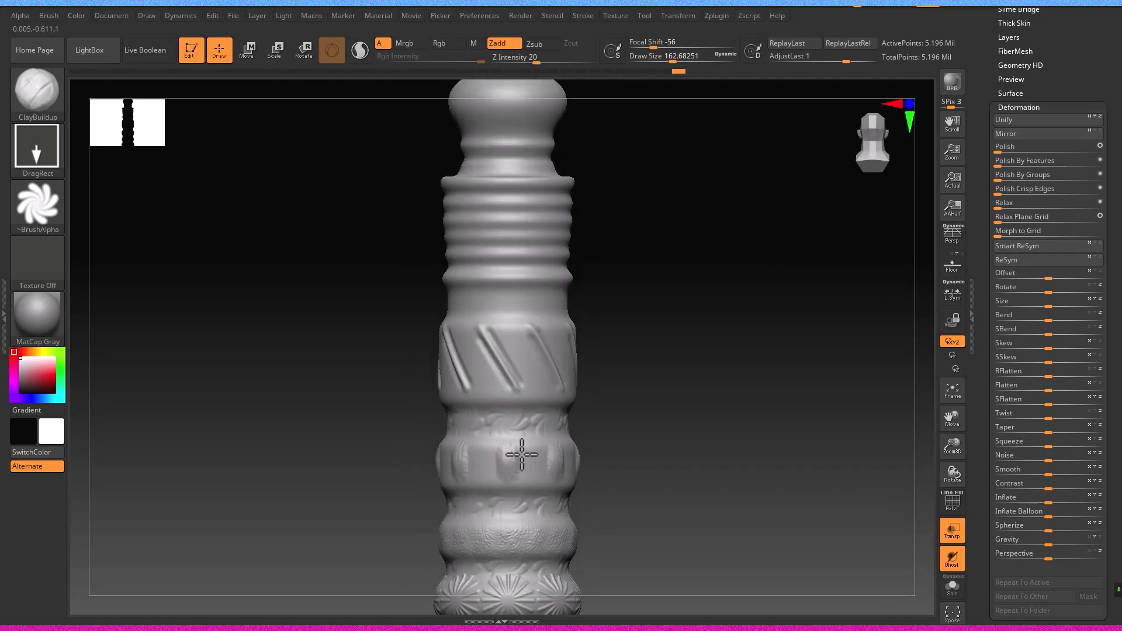
{"action": "mouse_move", "coordinate": [523, 343]}
{"action": "right_mouse_down"}
{"action": "mouse_move", "coordinate": [516, 305]}
{"action": "mouse_move", "coordinate": [586, 345]}
{"action": "mouse_move", "coordinate": [531, 333]}
{"action": "mouse_move", "coordinate": [531, 283]}
{"action": "mouse_move", "coordinate": [453, 338]}
{"action": "mouse_move", "coordinate": [503, 445]}
{"action": "right_mouse_up"}
{"action": "mouse_move", "coordinate": [503, 517]}
{"action": "left_mouse_down"}
{"action": "mouse_move", "coordinate": [526, 503]}
{"action": "mouse_move", "coordinate": [534, 538]}
{"action": "mouse_move", "coordinate": [506, 503]}
{"action": "left_mouse_up"}
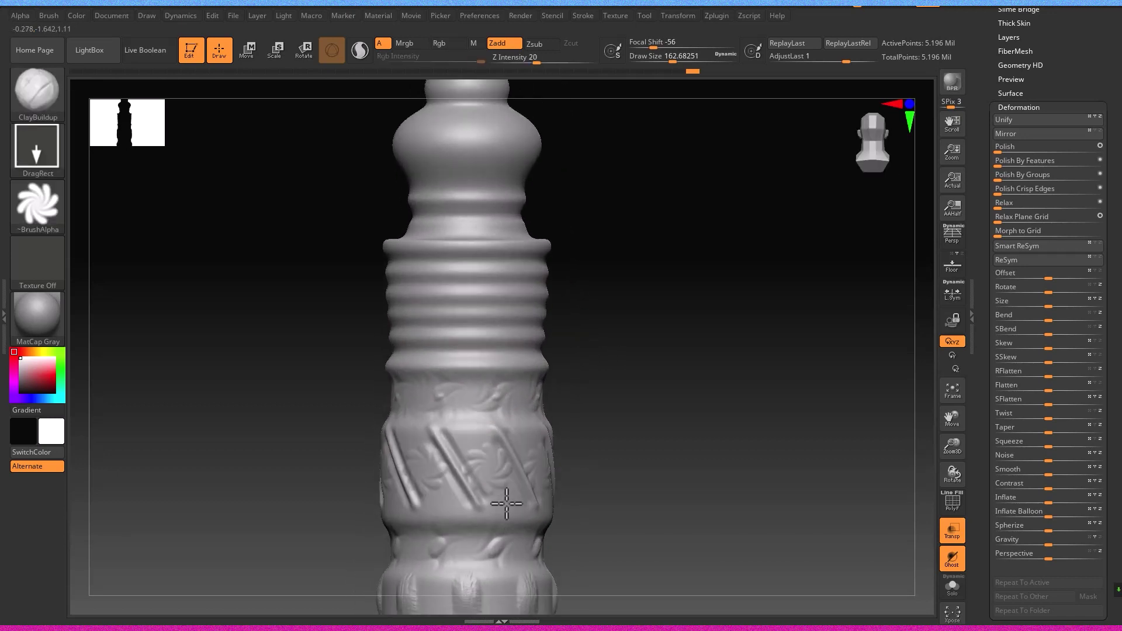
Stamp bubbly Alpha 23 dots around the lower band.
{"action": "left_click", "coordinate": [37, 205]}
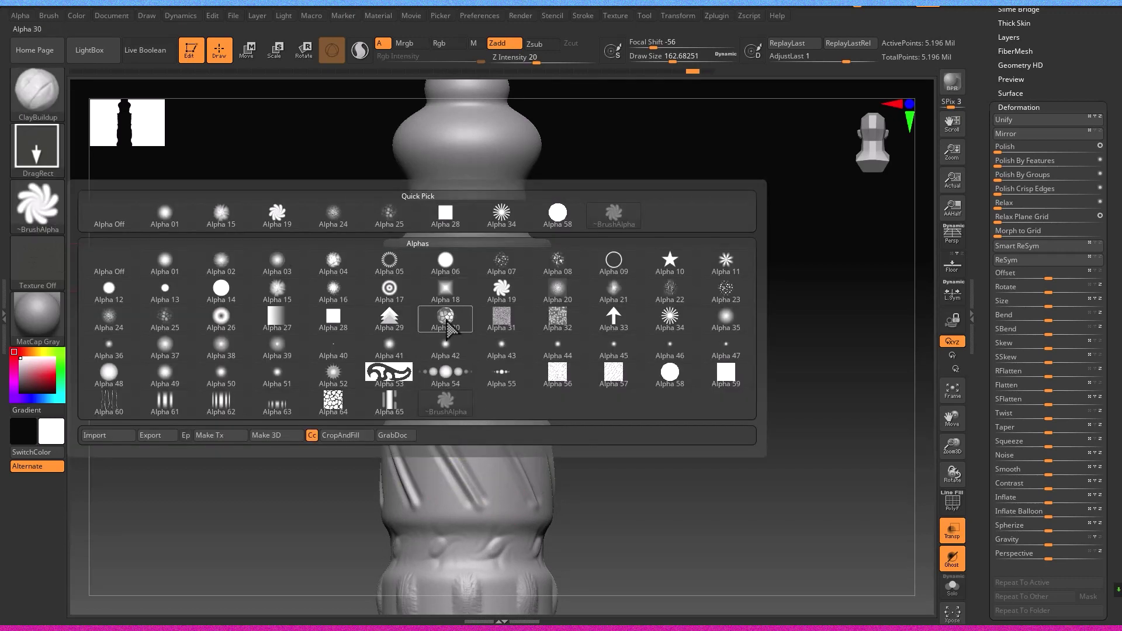
{"action": "left_click", "coordinate": [726, 287]}
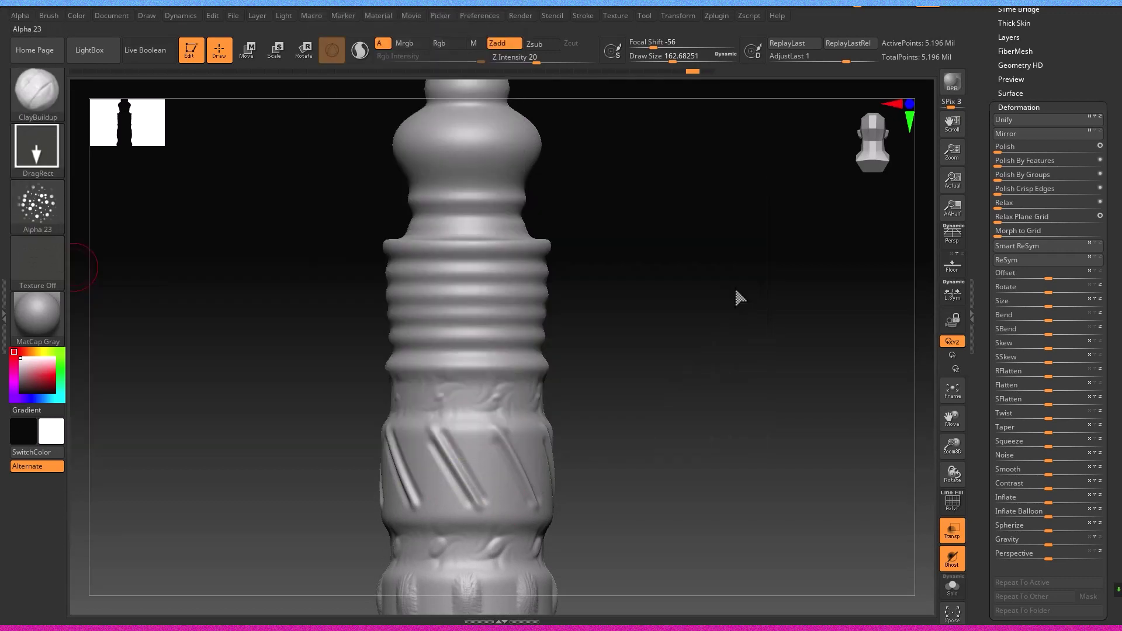
{"action": "mouse_move", "coordinate": [501, 468]}
{"action": "left_mouse_down"}
{"action": "mouse_move", "coordinate": [444, 476]}
{"action": "mouse_move", "coordinate": [522, 551]}
{"action": "left_mouse_up"}
{"action": "left_click_drag", "start_coordinate": [469, 309], "coordinate": [476, 408]}
{"action": "mouse_move", "coordinate": [415, 342]}
{"action": "right_mouse_down", "text": "alt"}
{"action": "mouse_move", "coordinate": [493, 342]}
{"action": "mouse_move", "coordinate": [521, 208]}
{"action": "mouse_move", "coordinate": [408, 393]}
{"action": "mouse_move", "coordinate": [598, 300]}
{"action": "mouse_move", "coordinate": [521, 337]}
{"action": "mouse_move", "coordinate": [591, 406]}
{"action": "right_mouse_up", "text": "alt"}
Try the Alpha 57 crack pattern and undo it, then stamp wavy Alpha 60 grooves over the bulb.
{"action": "left_click", "coordinate": [51, 214]}
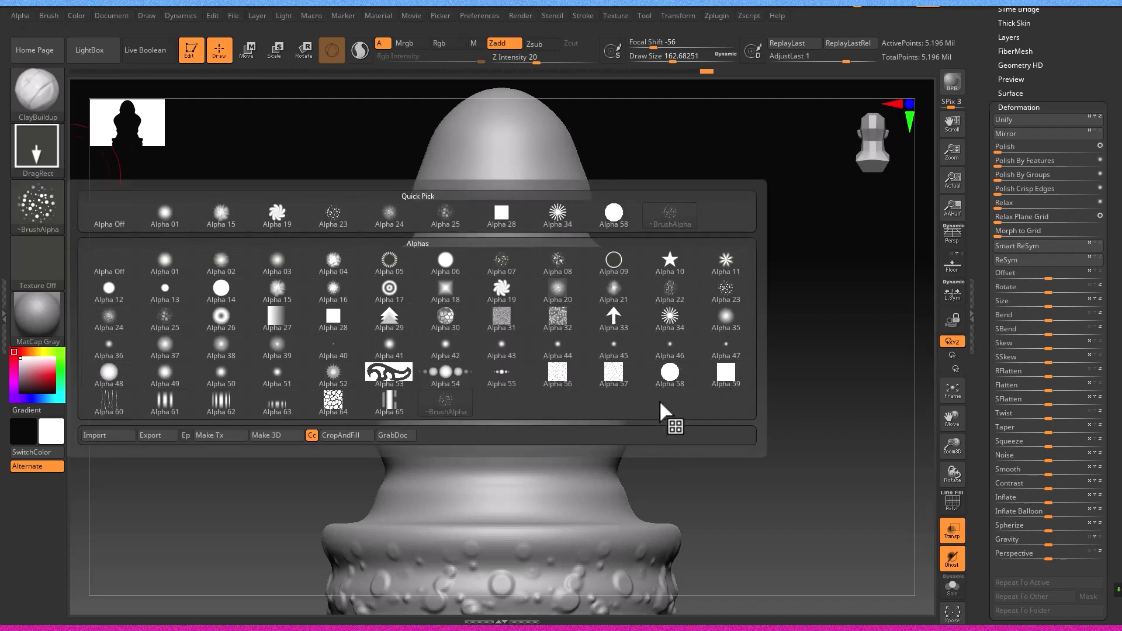
{"action": "left_click", "coordinate": [613, 373]}
{"action": "left_click_drag", "start_coordinate": [578, 611], "coordinate": [494, 517]}
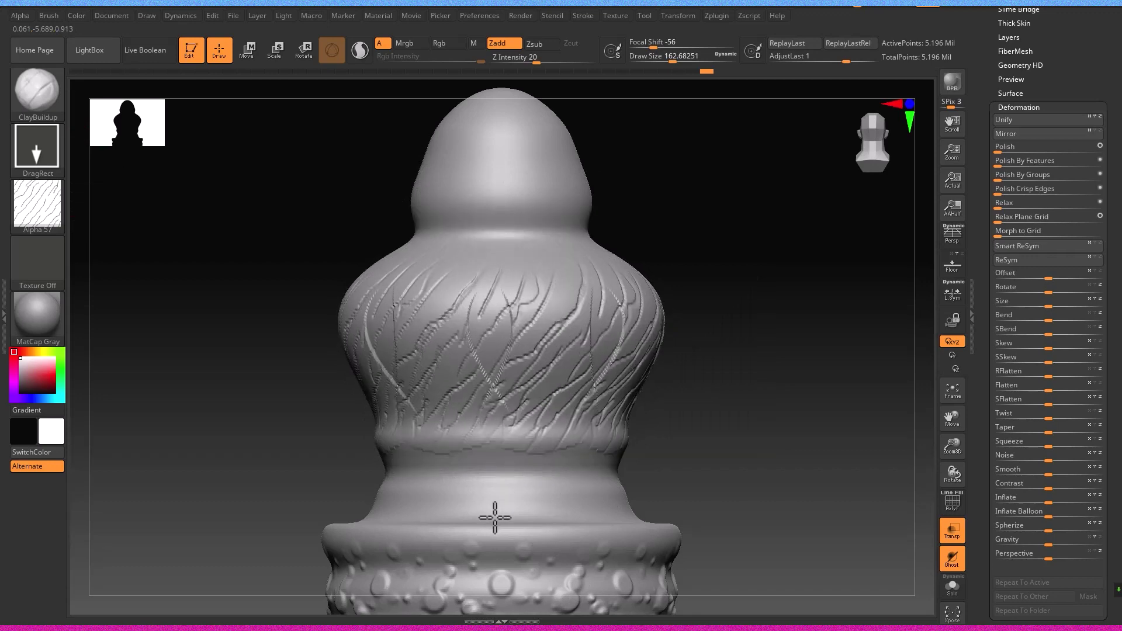
{"action": "key", "text": "ctrl+z"}
{"action": "left_click", "coordinate": [37, 204]}
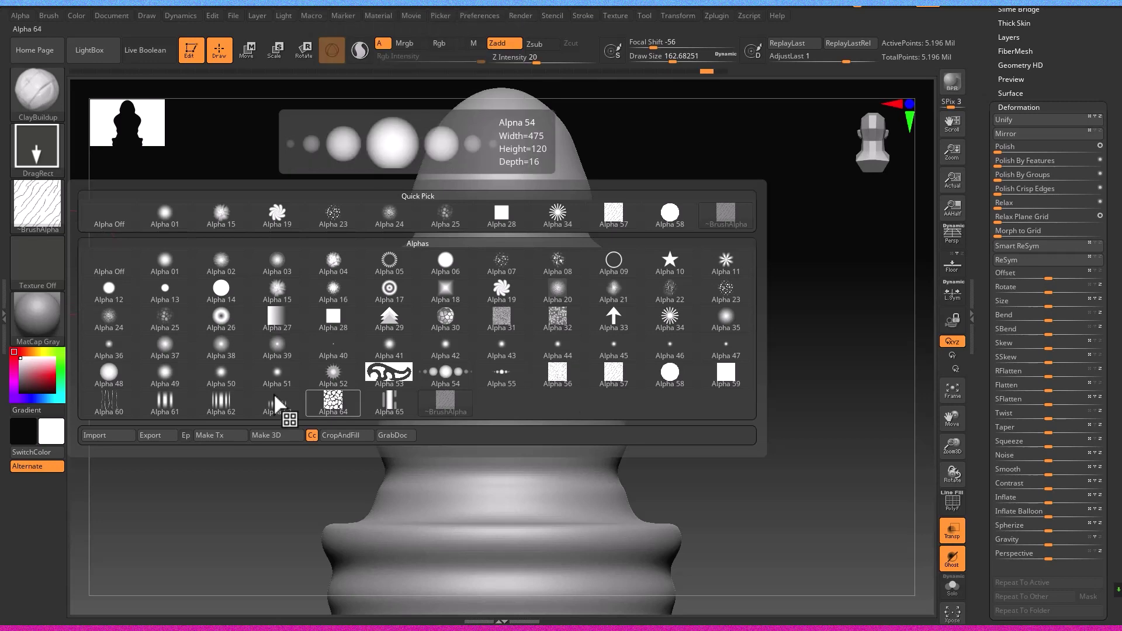
{"action": "left_click", "coordinate": [109, 402]}
{"action": "mouse_move", "coordinate": [501, 338]}
{"action": "left_mouse_down"}
{"action": "mouse_move", "coordinate": [515, 496]}
{"action": "mouse_move", "coordinate": [515, 473]}
{"action": "left_mouse_up"}
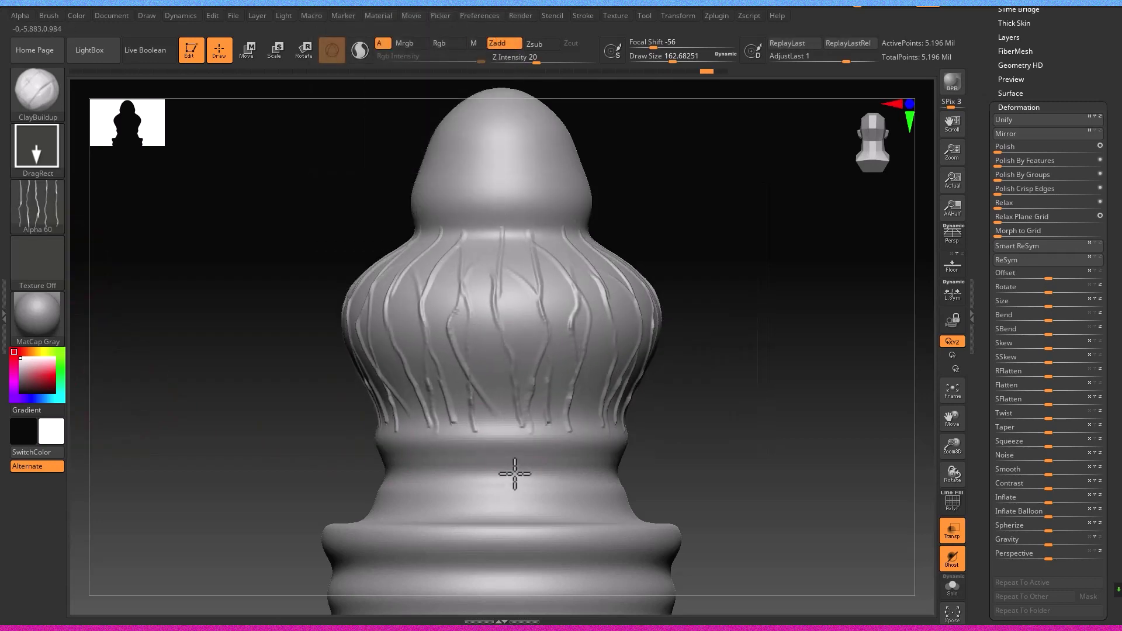
{"action": "mouse_move", "coordinate": [541, 581]}
{"action": "right_mouse_down", "text": "alt"}
{"action": "mouse_move", "coordinate": [497, 483]}
{"action": "mouse_move", "coordinate": [388, 493]}
{"action": "mouse_move", "coordinate": [490, 528]}
{"action": "mouse_move", "coordinate": [644, 325]}
{"action": "mouse_move", "coordinate": [88, 238]}
{"action": "right_mouse_up", "text": "alt"}
{"action": "left_click", "coordinate": [57, 229]}
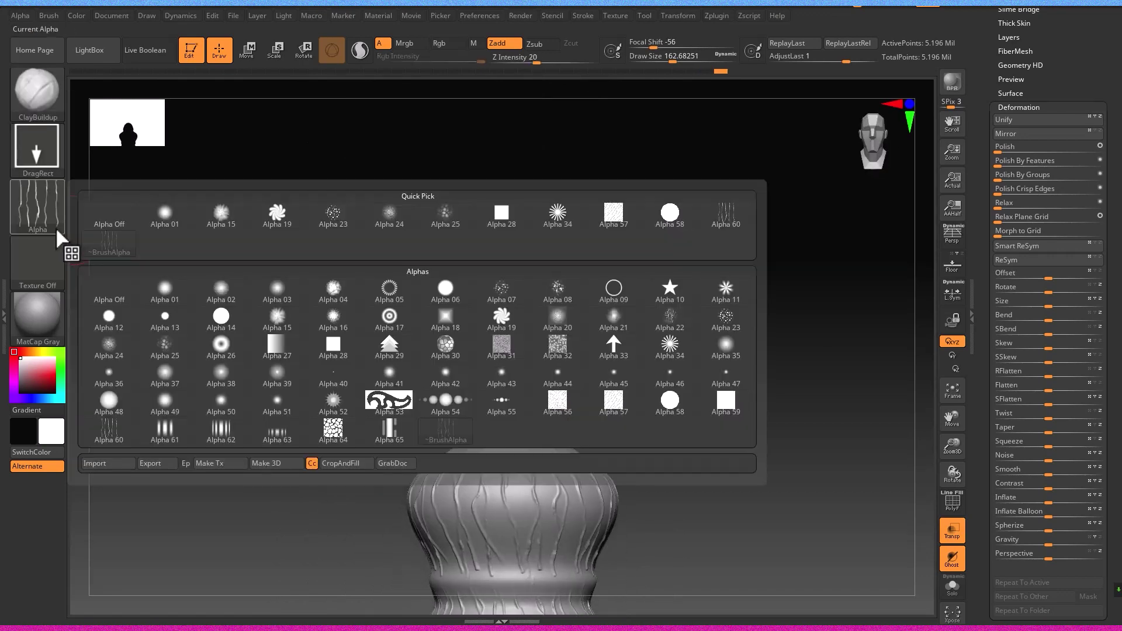
Stamp the cellular Alpha 30 texture over the knobbed tip with DragRect.
{"action": "left_click", "coordinate": [446, 348]}
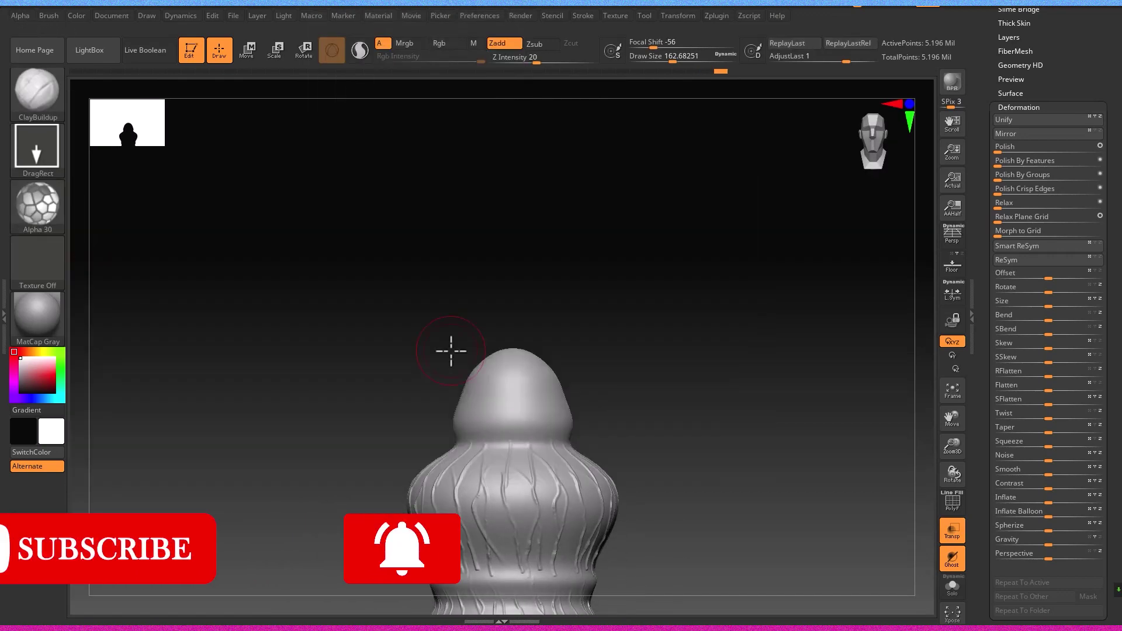
{"action": "mouse_move", "coordinate": [531, 401]}
{"action": "left_mouse_down"}
{"action": "mouse_move", "coordinate": [543, 446]}
{"action": "mouse_move", "coordinate": [518, 375]}
{"action": "mouse_move", "coordinate": [538, 363]}
{"action": "mouse_move", "coordinate": [505, 463]}
{"action": "left_mouse_up"}
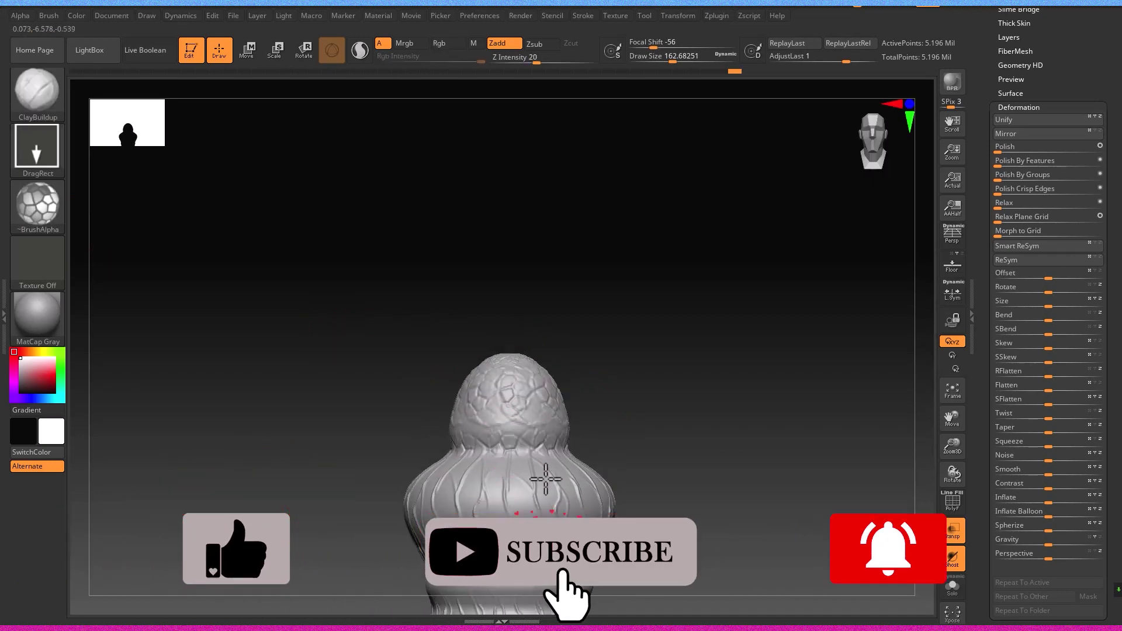
{"action": "key", "text": "ctrl"}
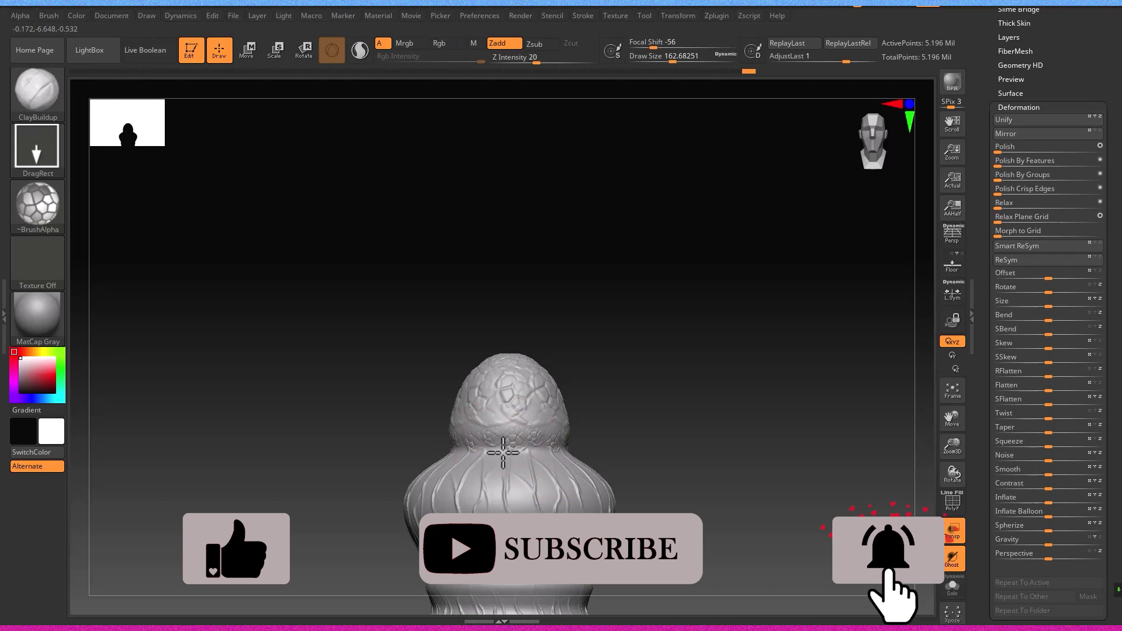
{"action": "mouse_move", "coordinate": [506, 461]}
{"action": "right_mouse_down", "text": "ctrl"}
{"action": "mouse_move", "coordinate": [482, 415]}
{"action": "mouse_move", "coordinate": [645, 522]}
{"action": "mouse_move", "coordinate": [513, 427]}
{"action": "right_mouse_up", "text": "ctrl"}
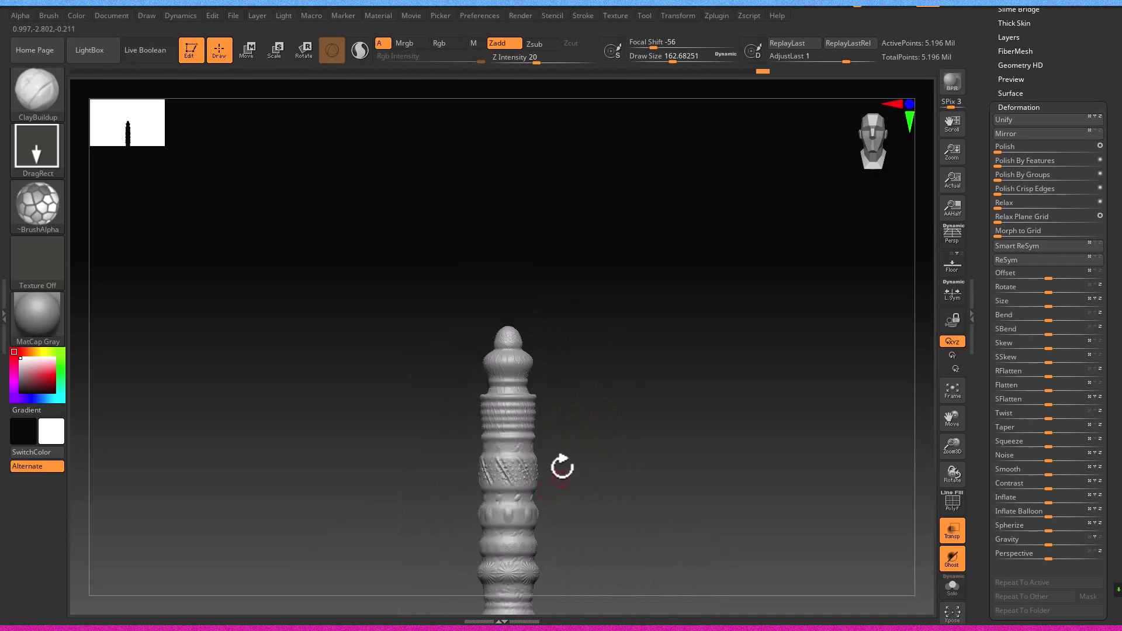
Try Alpha 02 on the ribbed band, undo it, and zoom out to the whole pillar.
{"action": "right_click_drag", "start_coordinate": [556, 483], "coordinate": [753, 477], "text": "ctrl"}
{"action": "left_click", "coordinate": [47, 217]}
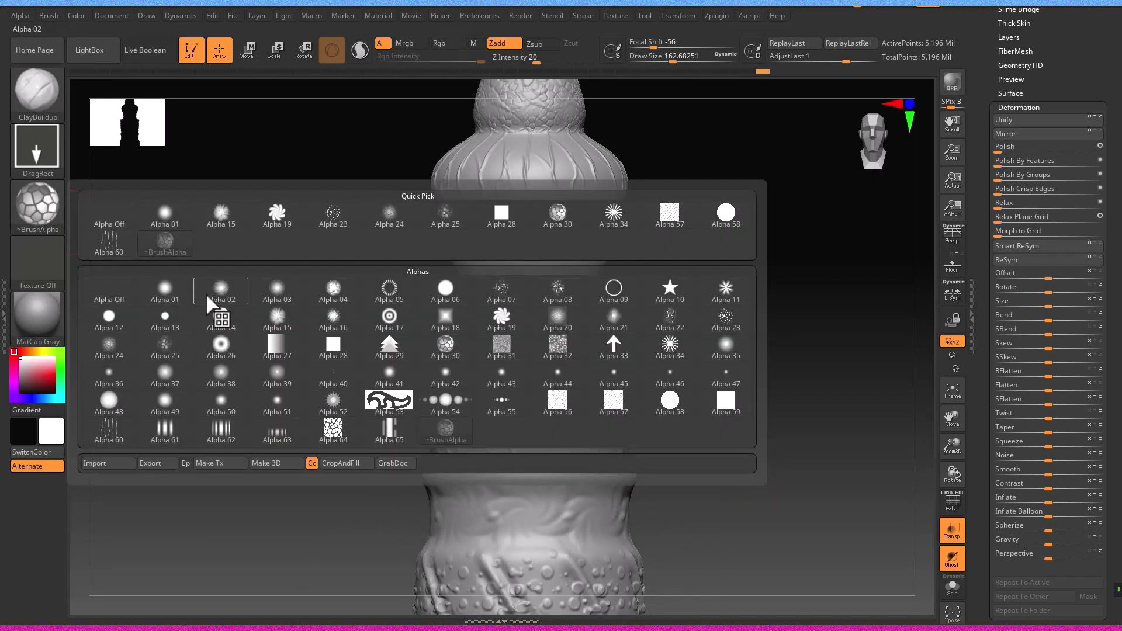
{"action": "left_click", "coordinate": [209, 298]}
{"action": "left_click_drag", "start_coordinate": [529, 477], "coordinate": [598, 486]}
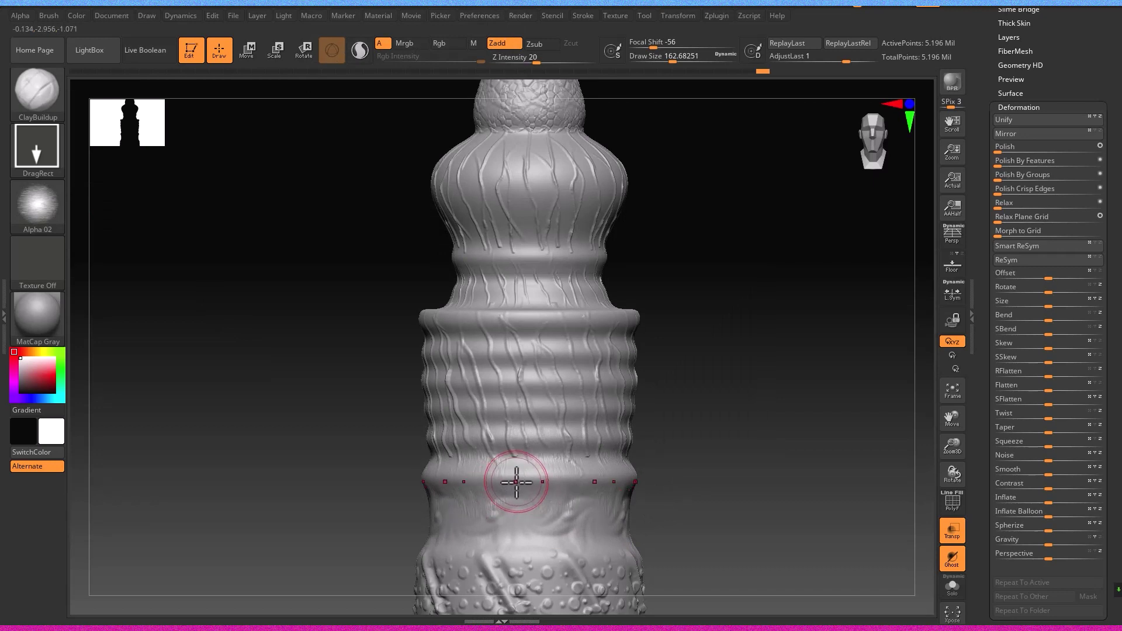
{"action": "right_click_drag", "start_coordinate": [512, 481], "coordinate": [508, 494], "text": "ctrl"}
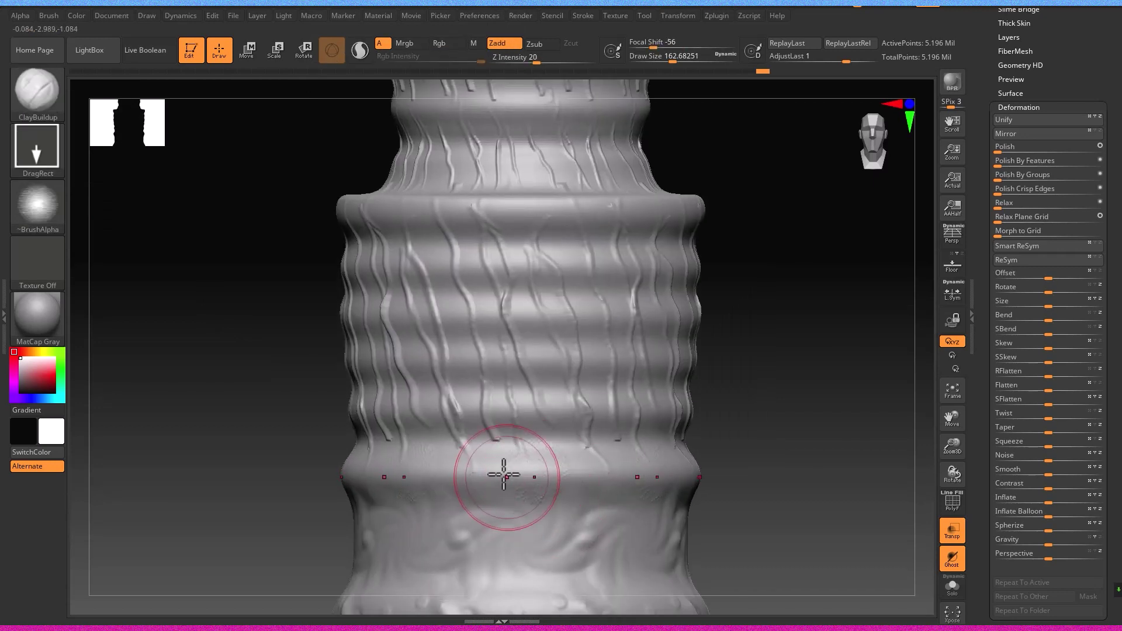
{"action": "key", "text": "ctrl+z"}
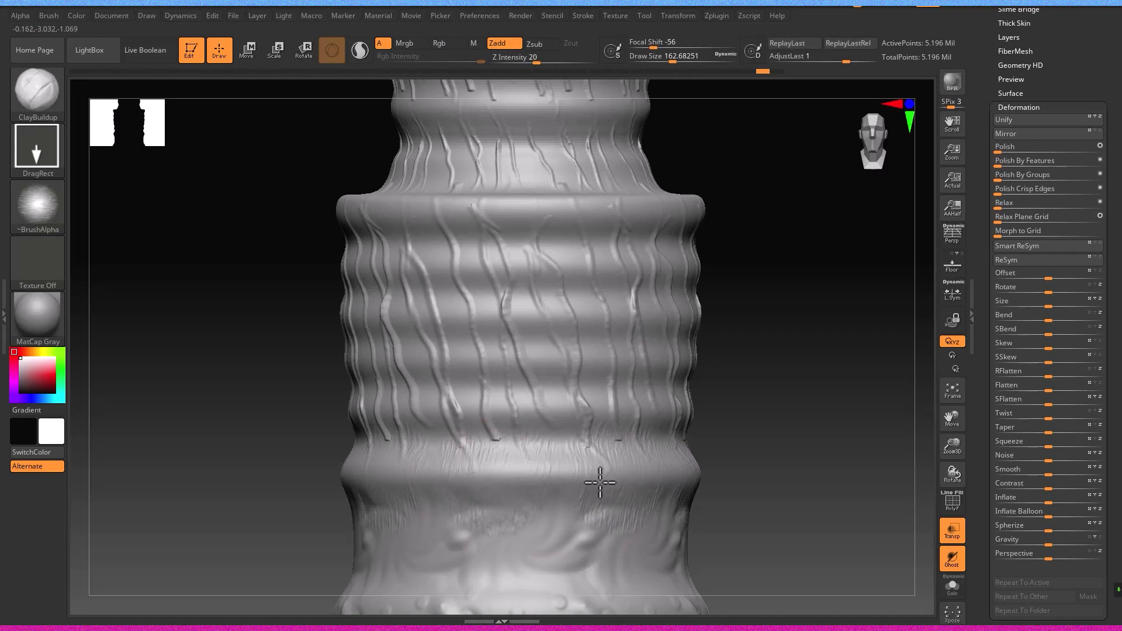
{"action": "mouse_move", "coordinate": [609, 478]}
{"action": "right_mouse_down", "text": "ctrl"}
{"action": "mouse_move", "coordinate": [413, 443]}
{"action": "mouse_move", "coordinate": [513, 407]}
{"action": "mouse_move", "coordinate": [465, 370]}
{"action": "mouse_move", "coordinate": [508, 430]}
{"action": "mouse_move", "coordinate": [128, 333]}
{"action": "right_mouse_up", "text": "ctrl"}
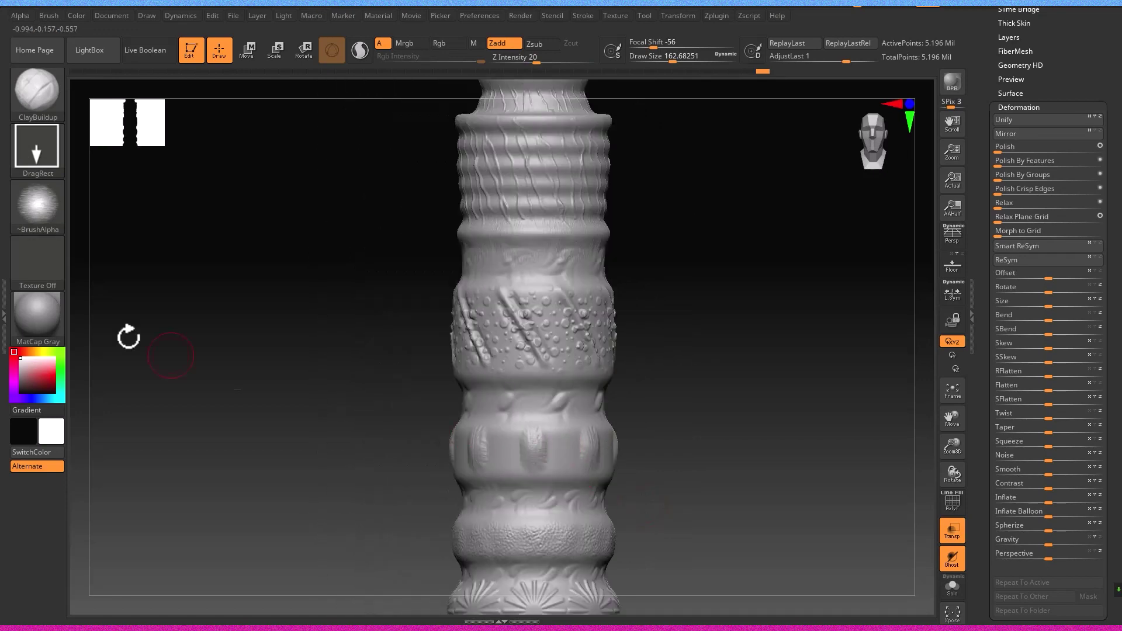
Stamp Alpha 17 rings around the band above the starbursts, then zoom out to the full column.
{"action": "left_click", "coordinate": [52, 209]}
{"action": "left_click", "coordinate": [389, 318]}
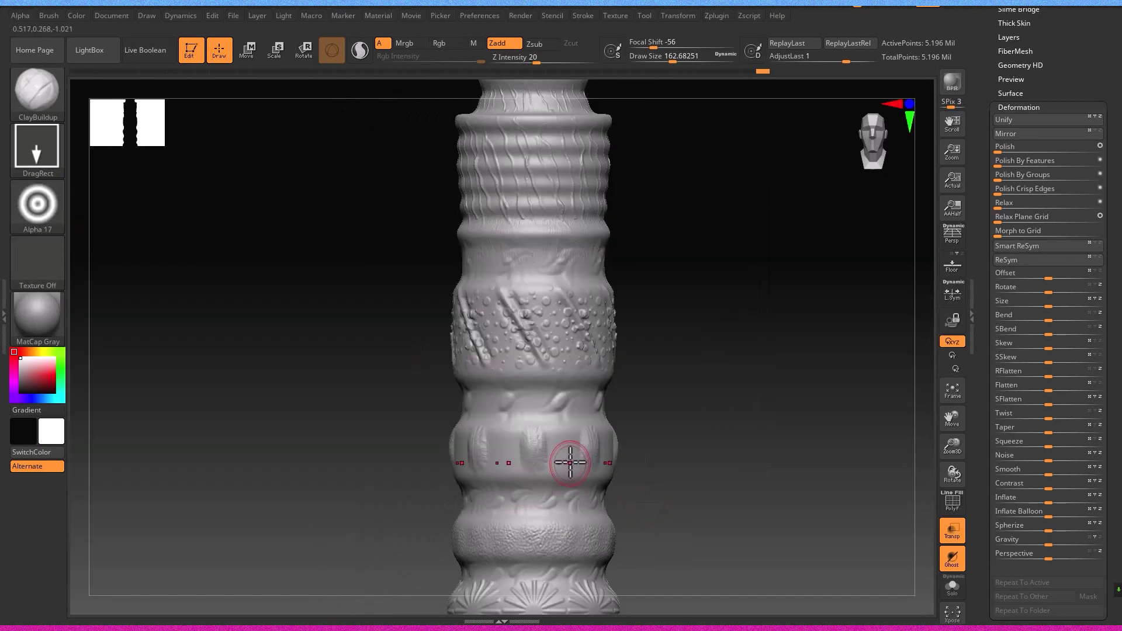
{"action": "mouse_move", "coordinate": [580, 497]}
{"action": "right_mouse_down"}
{"action": "mouse_move", "coordinate": [694, 469]}
{"action": "mouse_move", "coordinate": [734, 494]}
{"action": "mouse_move", "coordinate": [682, 504]}
{"action": "mouse_move", "coordinate": [600, 413]}
{"action": "mouse_move", "coordinate": [539, 458]}
{"action": "mouse_move", "coordinate": [676, 464]}
{"action": "mouse_move", "coordinate": [645, 479]}
{"action": "mouse_move", "coordinate": [734, 503]}
{"action": "mouse_move", "coordinate": [679, 491]}
{"action": "mouse_move", "coordinate": [686, 482]}
{"action": "right_mouse_up"}
{"action": "left_click_drag", "start_coordinate": [726, 371], "coordinate": [718, 365]}
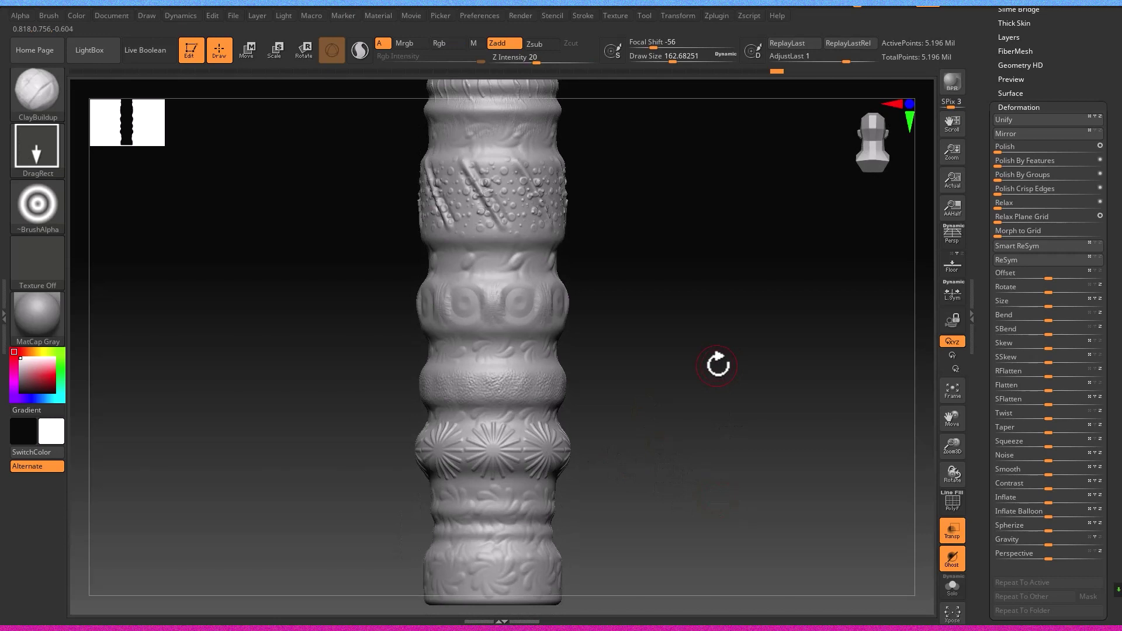
{"action": "left_click_drag", "start_coordinate": [668, 292], "coordinate": [665, 482], "text": "alt"}
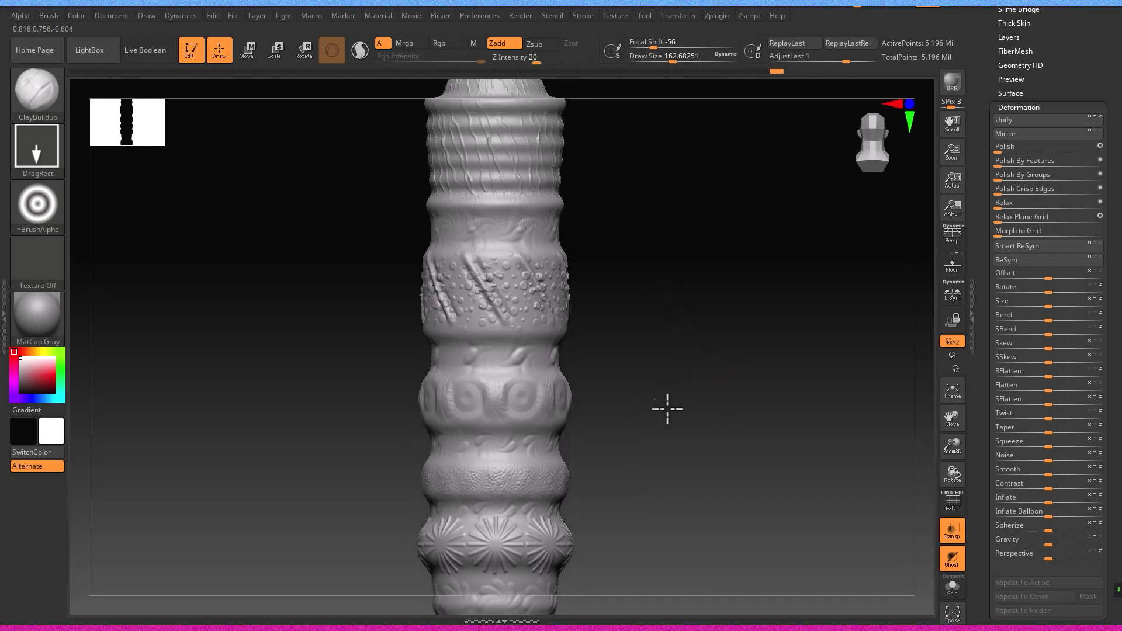
{"action": "mouse_move", "coordinate": [665, 482]}
{"action": "left_mouse_down", "text": "alt"}
{"action": "mouse_move", "coordinate": [657, 586]}
{"action": "mouse_move", "coordinate": [711, 556]}
{"action": "left_mouse_up", "text": "alt"}
{"action": "scroll", "coordinate": [681, 431], "scroll_direction": "down", "scroll_amount": 5}
{"action": "scroll", "coordinate": [705, 402], "scroll_direction": "up", "scroll_amount": 2}
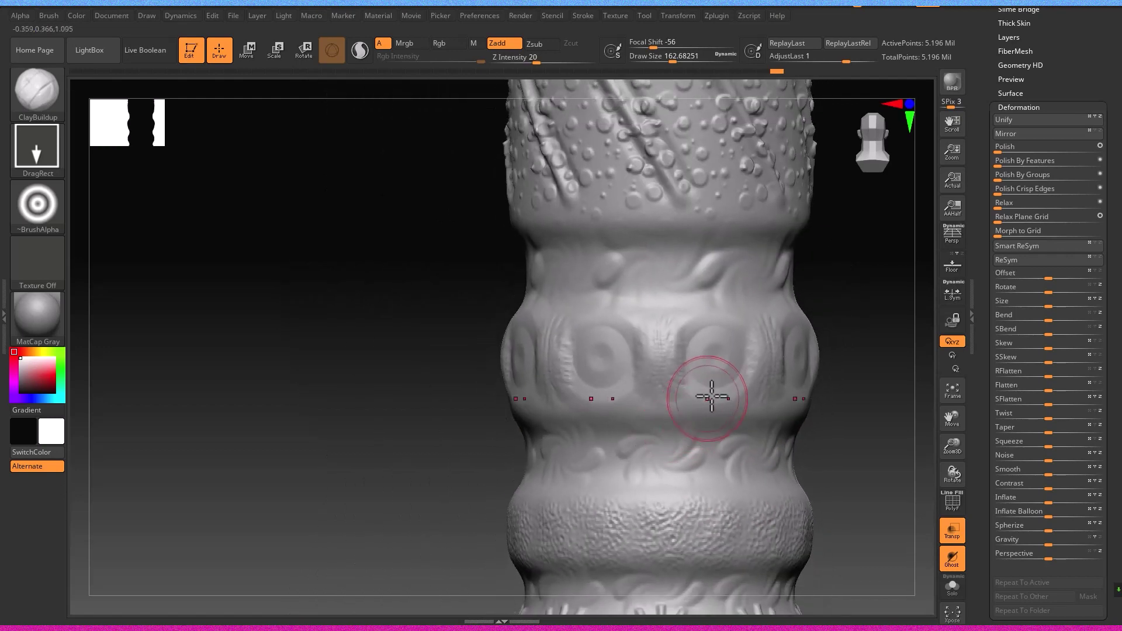
{"action": "scroll", "coordinate": [725, 448], "scroll_direction": "down", "scroll_amount": 3}
{"action": "scroll", "coordinate": [748, 470], "scroll_direction": "down", "scroll_amount": 2}
{"action": "scroll", "coordinate": [645, 478], "scroll_direction": "down", "scroll_amount": 3}
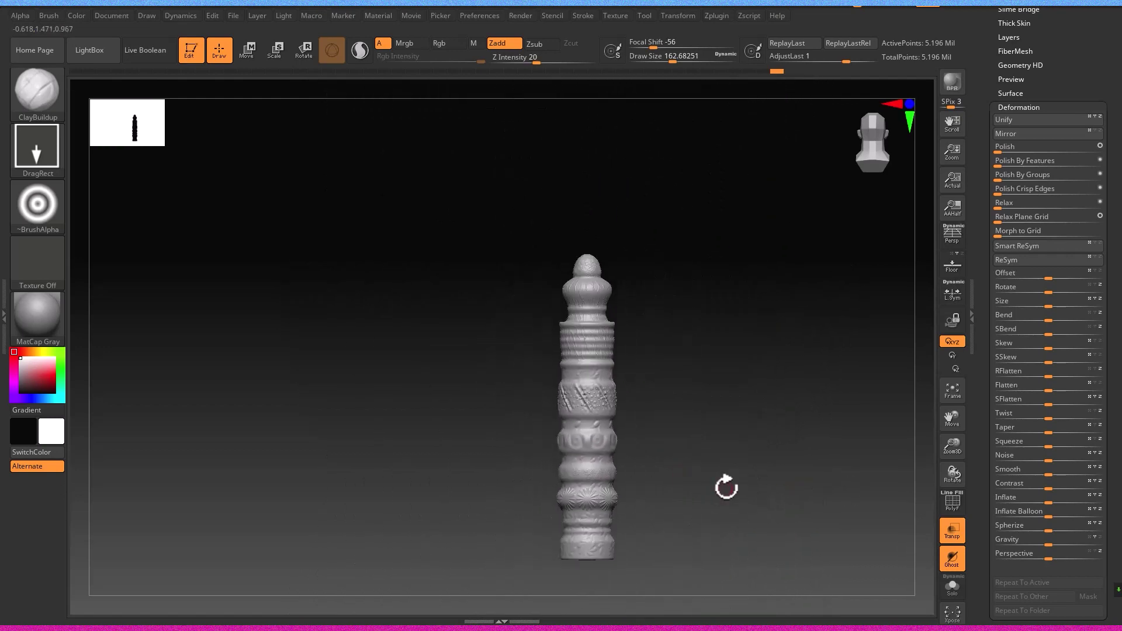
{"action": "mouse_move", "coordinate": [764, 496]}
{"action": "left_mouse_down", "text": "alt"}
{"action": "mouse_move", "coordinate": [740, 484]}
{"action": "mouse_move", "coordinate": [618, 482]}
{"action": "left_mouse_up", "text": "alt"}
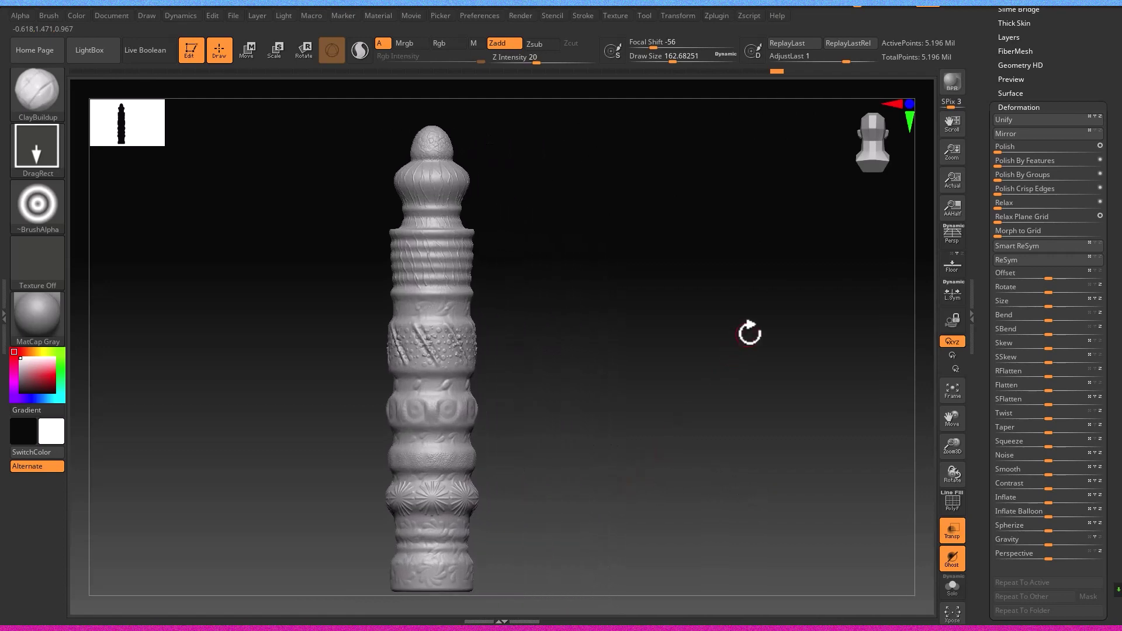